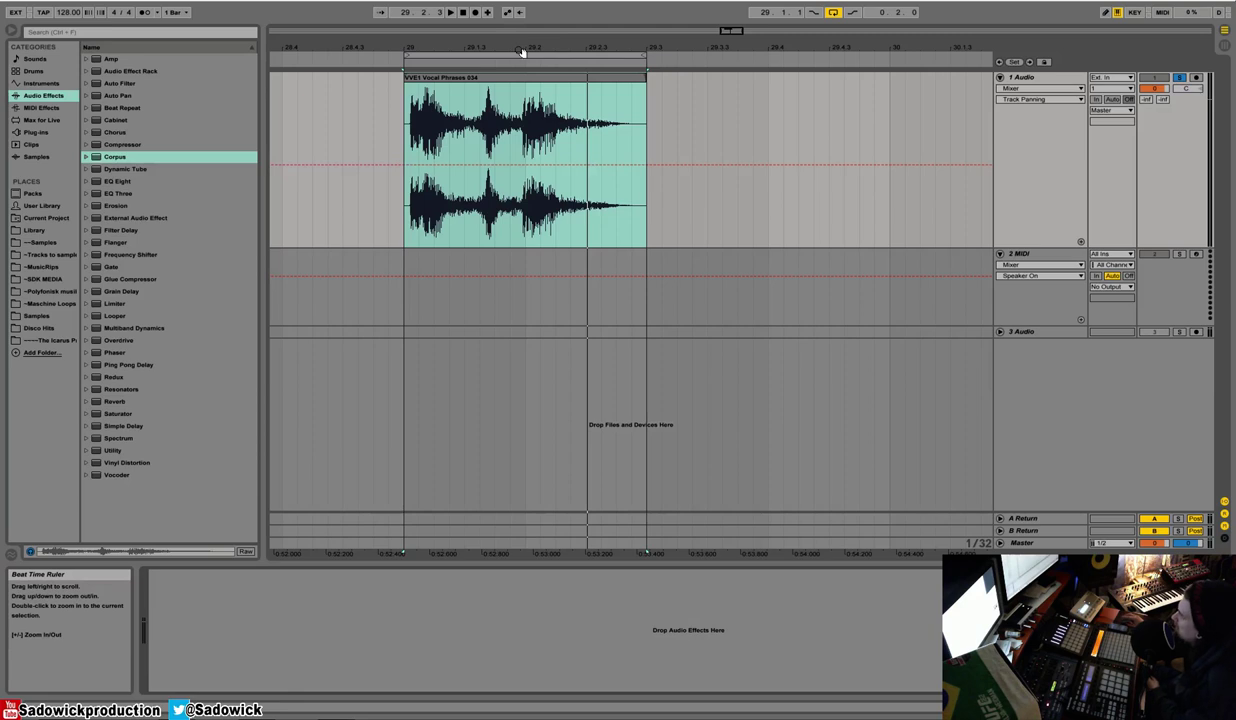
Play the vocal clip on the 1 Audio track without any effects.
{"action": "left_click_drag", "start_coordinate": [518, 48], "coordinate": [514, 66]}
{"action": "left_click", "coordinate": [499, 390]}
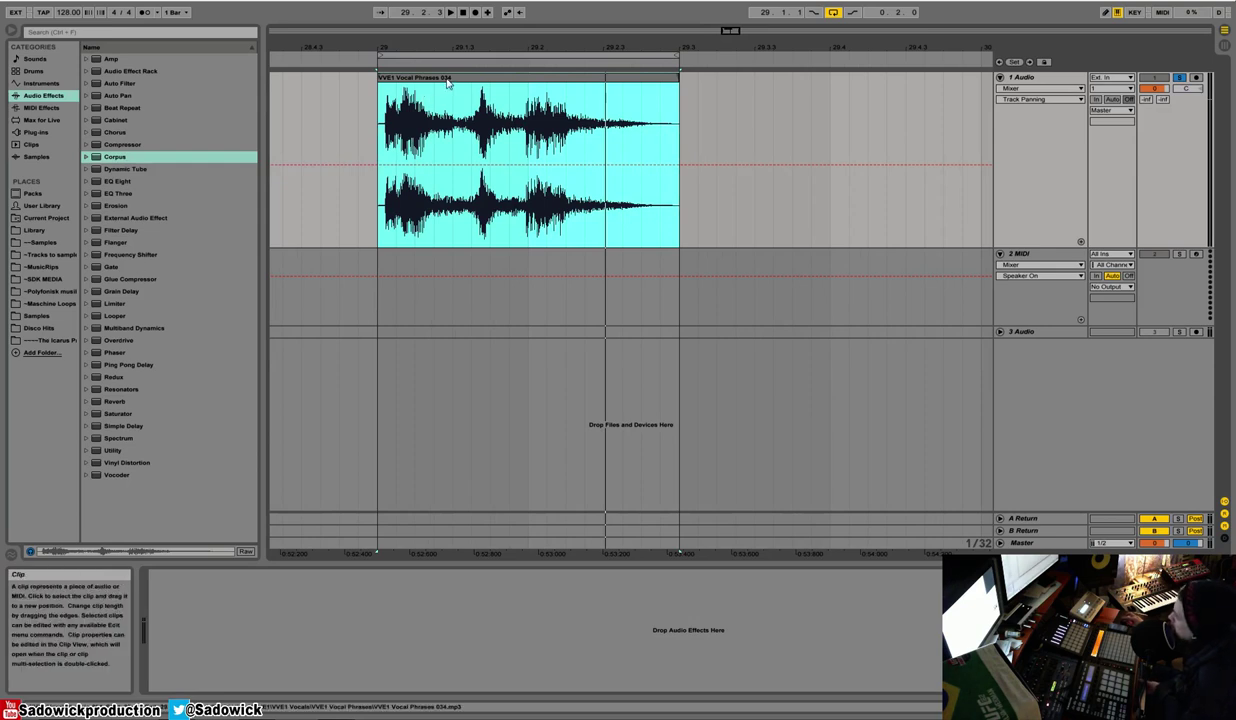
{"action": "key", "text": "space"}
{"action": "key", "text": "space"}
Add Corpus to the 1 Audio track and set its Dry/Wet to 100 %.
{"action": "left_click_drag", "start_coordinate": [110, 160], "coordinate": [320, 640]}
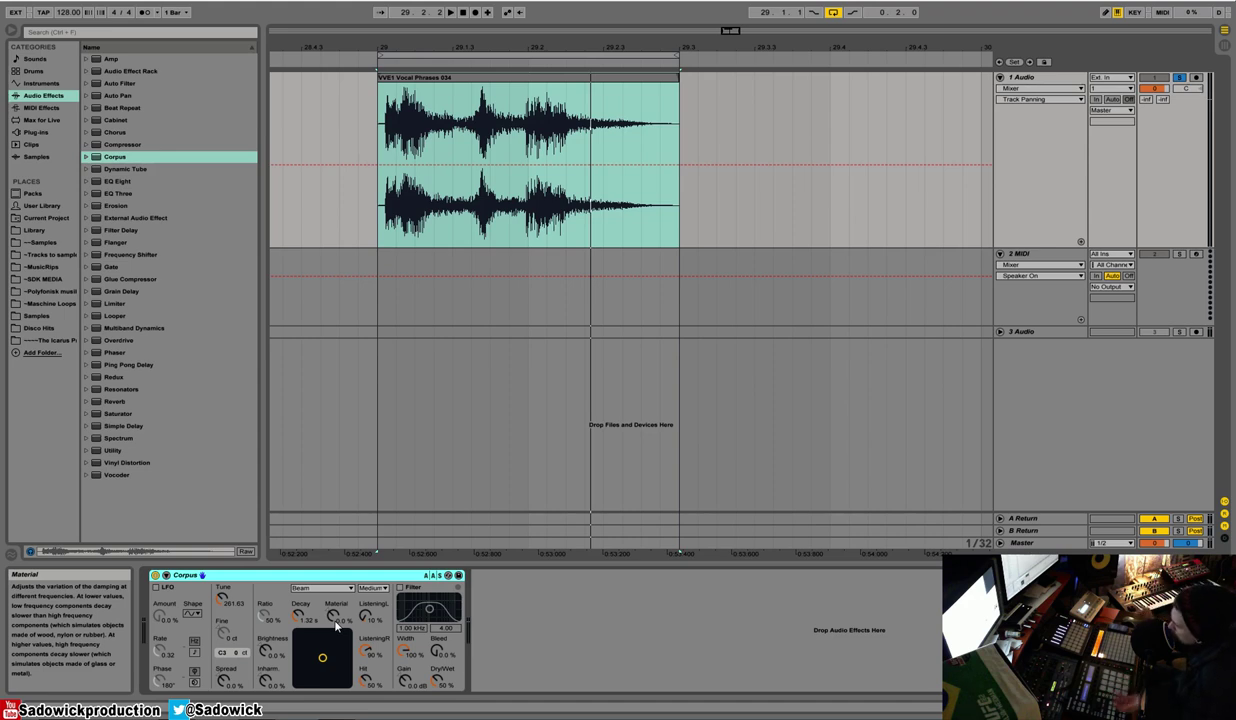
{"action": "left_click", "coordinate": [429, 78]}
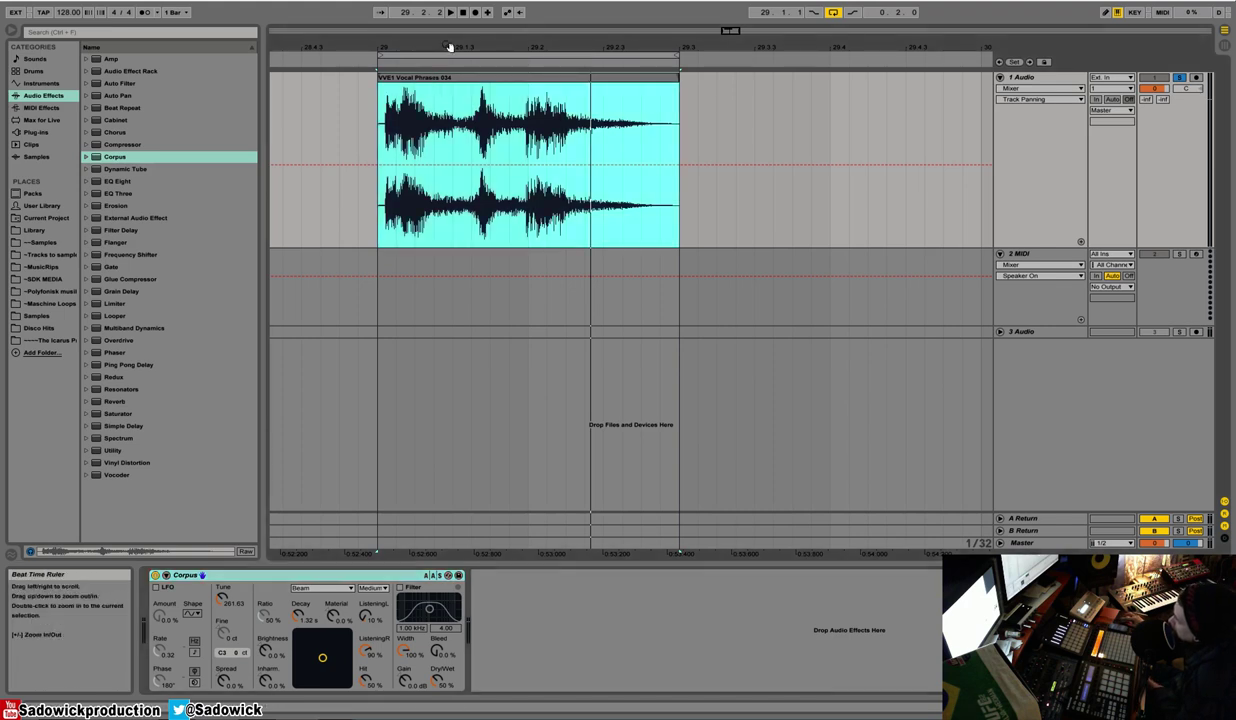
{"action": "left_click_drag", "start_coordinate": [450, 47], "coordinate": [439, 155]}
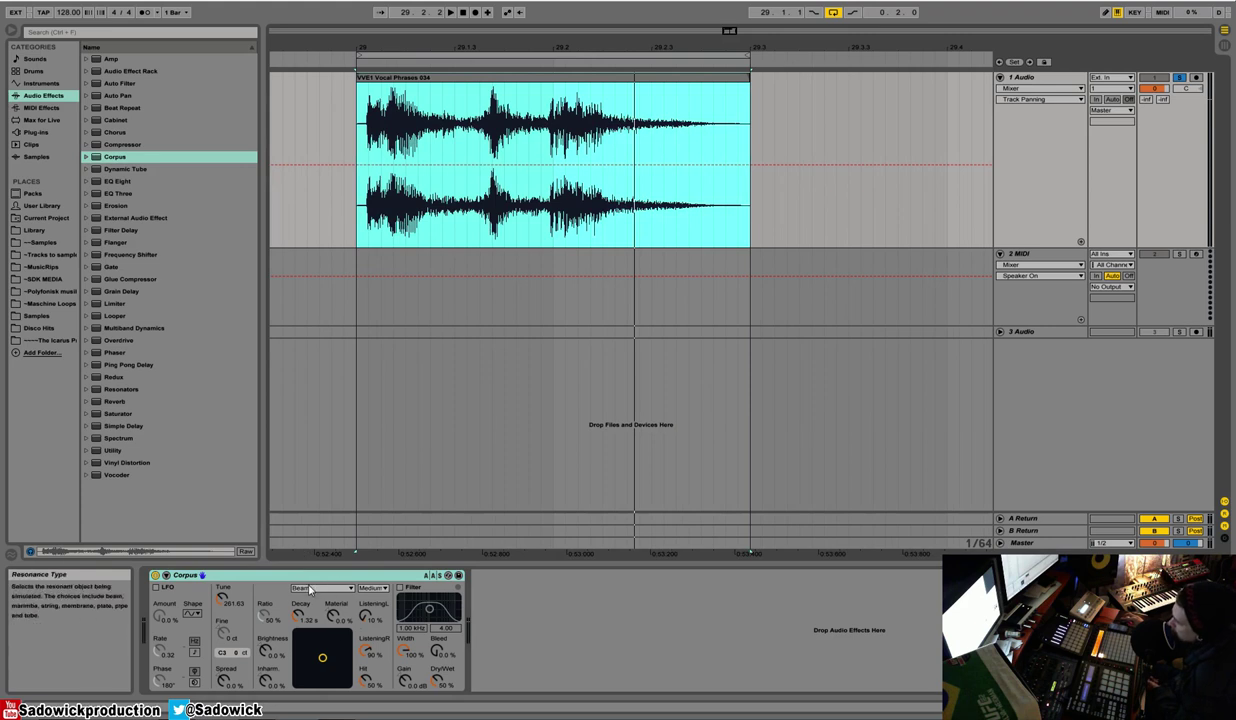
{"action": "left_click", "coordinate": [313, 593]}
{"action": "left_click", "coordinate": [313, 596]}
{"action": "left_click_drag", "start_coordinate": [437, 681], "coordinate": [437, 600]}
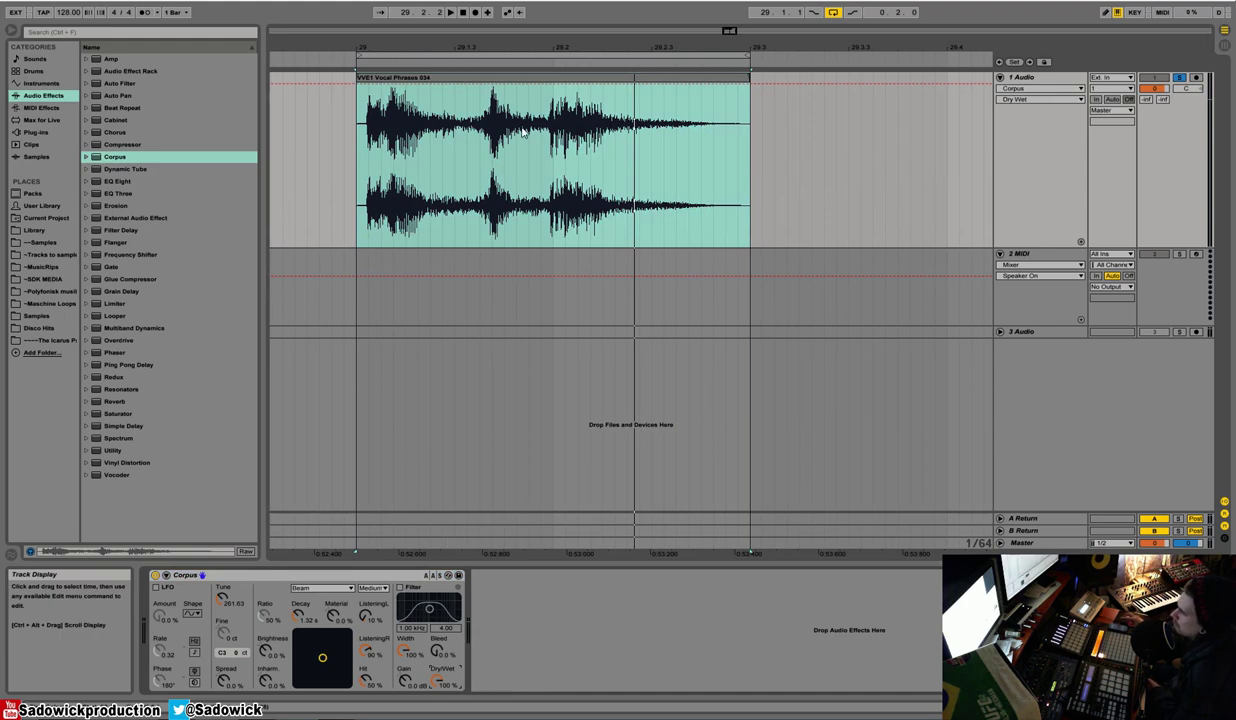
Compare the vocal during playback with Corpus bypassed and enabled.
{"action": "left_click", "coordinate": [155, 576]}
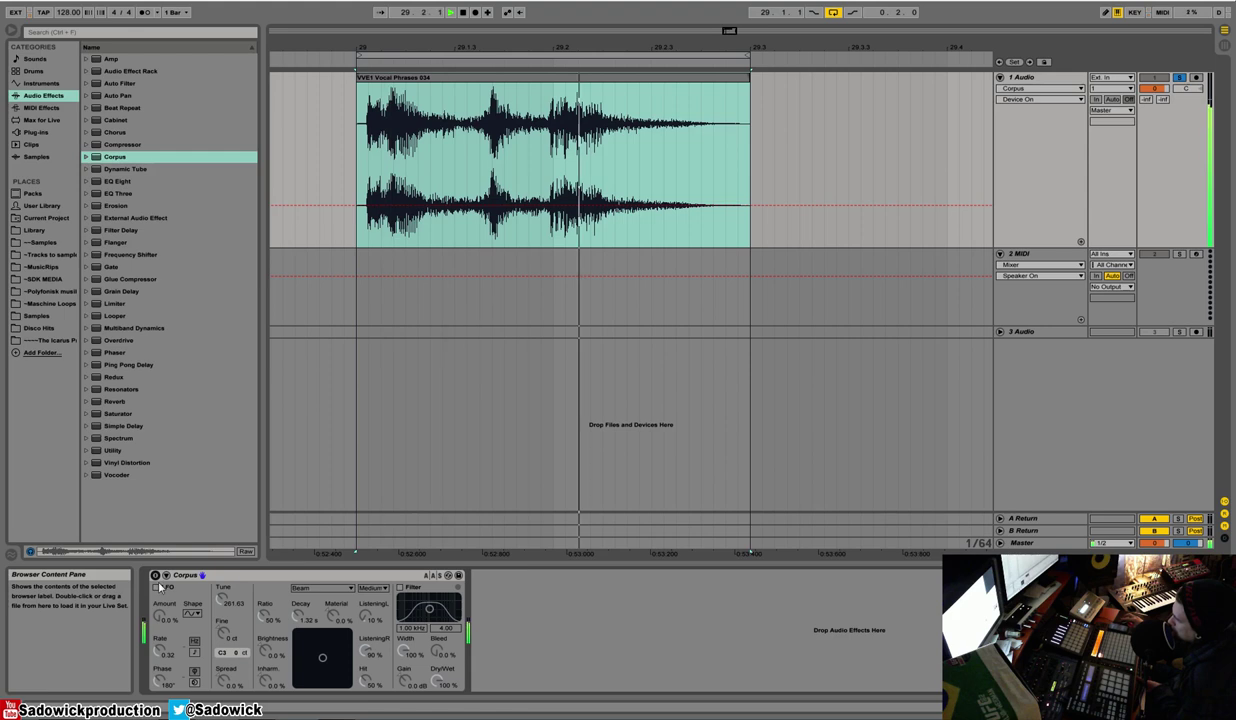
{"action": "left_click", "coordinate": [153, 576]}
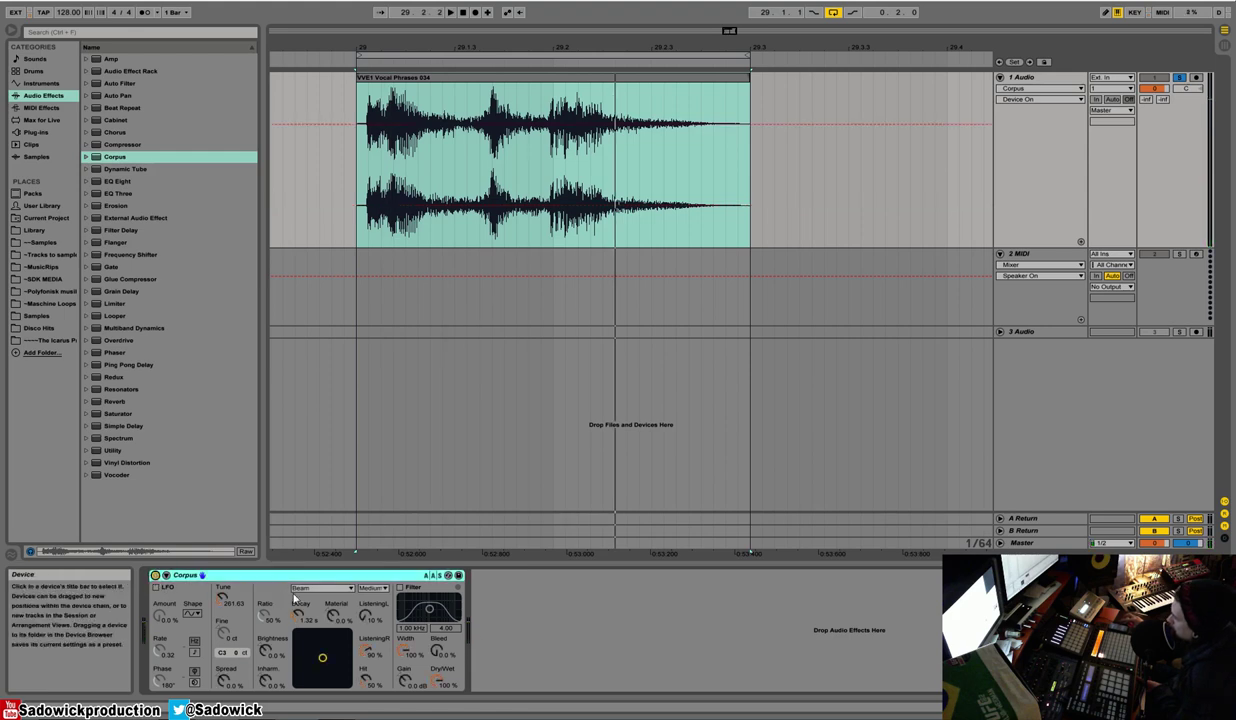
{"action": "key", "text": "space"}
Set Corpus to the Pipe resonance type at Full quality with Dry/Wet at 53 %.
{"action": "left_click_drag", "start_coordinate": [437, 680], "coordinate": [434, 673]}
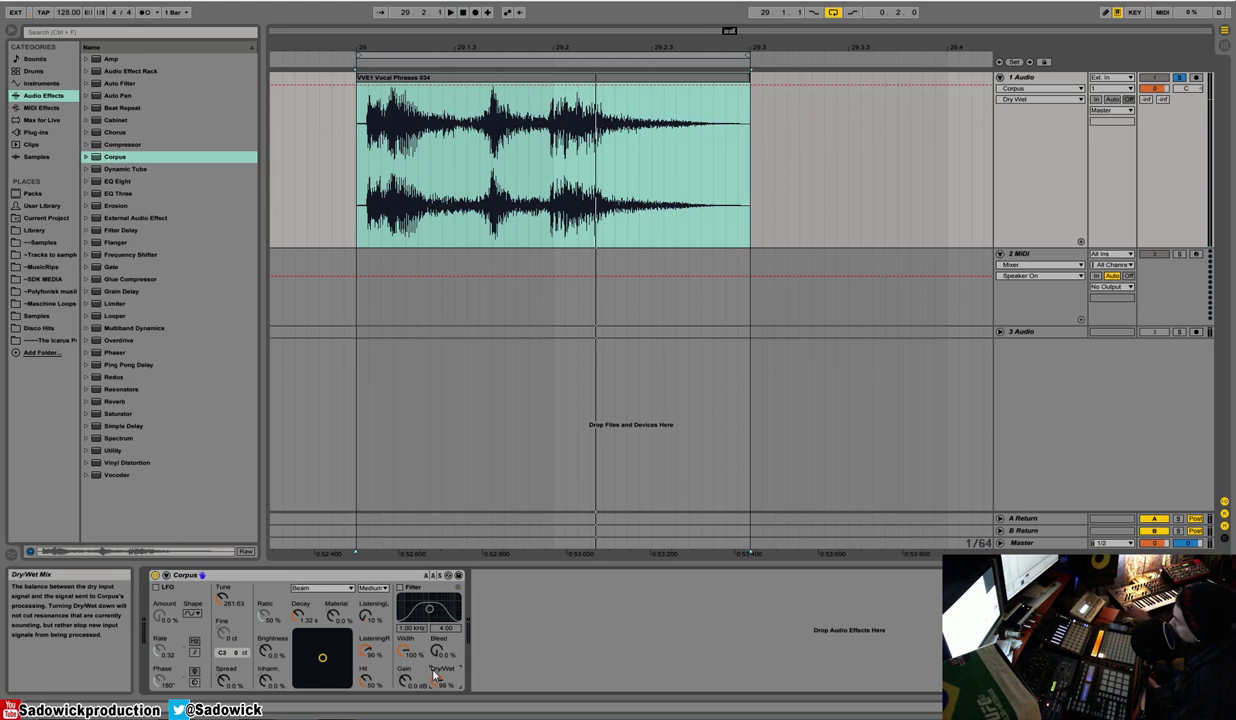
{"action": "left_click", "coordinate": [320, 587]}
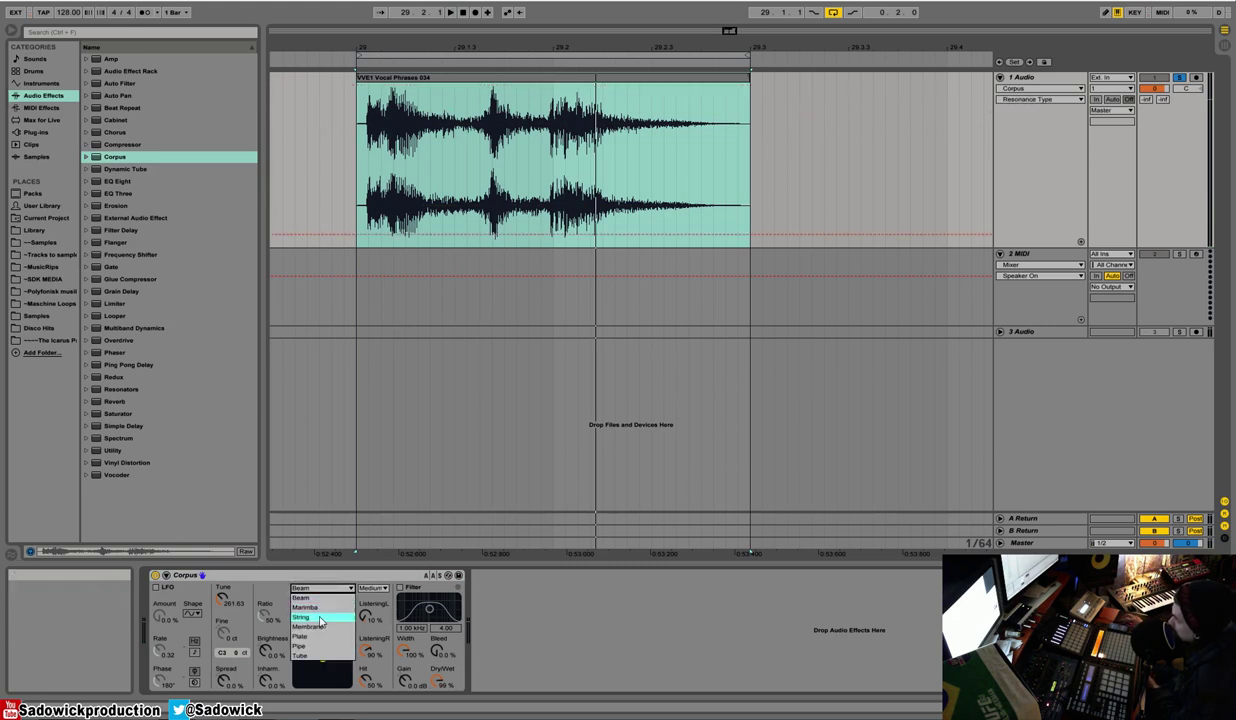
{"action": "left_click", "coordinate": [320, 648]}
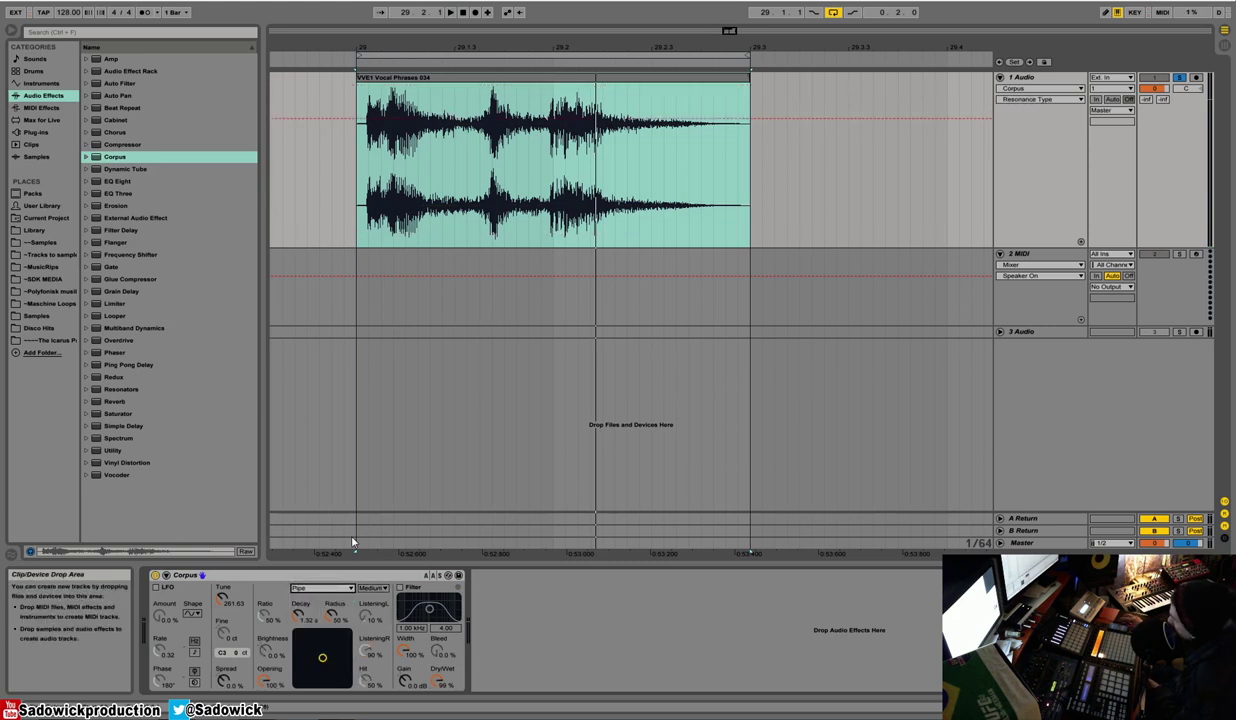
{"action": "left_click", "coordinate": [372, 589]}
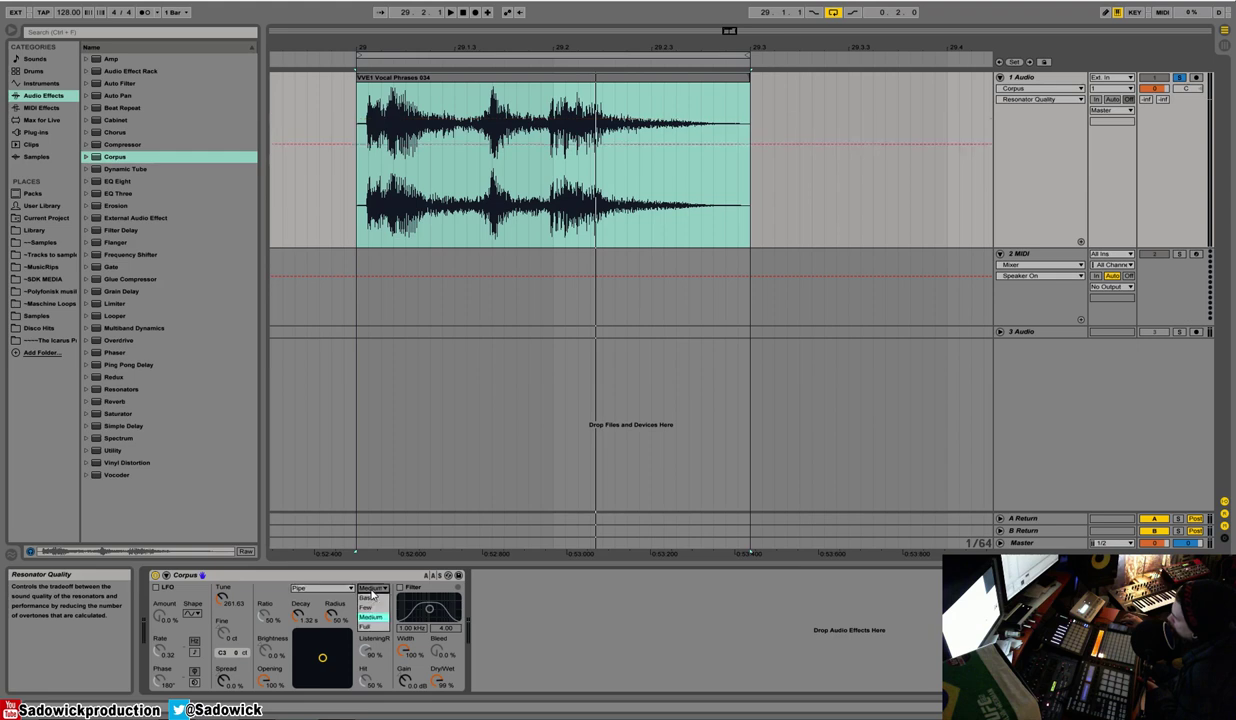
{"action": "left_click", "coordinate": [362, 608]}
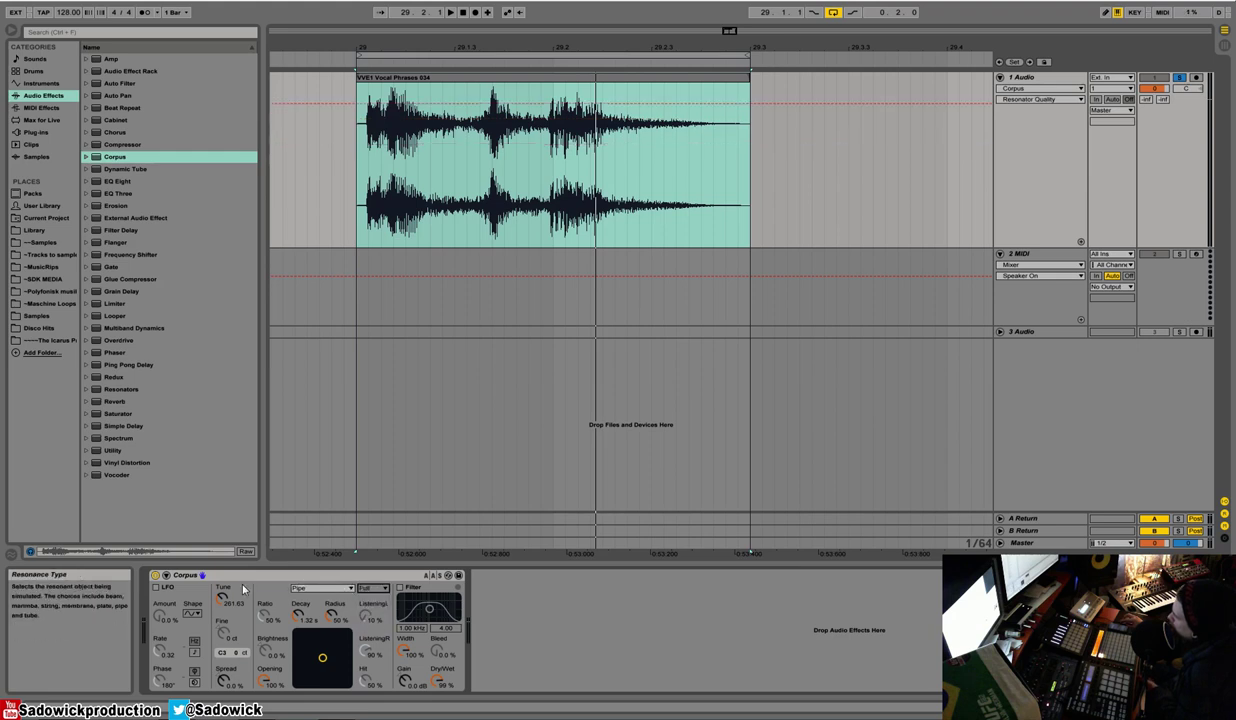
{"action": "left_click_drag", "start_coordinate": [437, 681], "coordinate": [437, 690]}
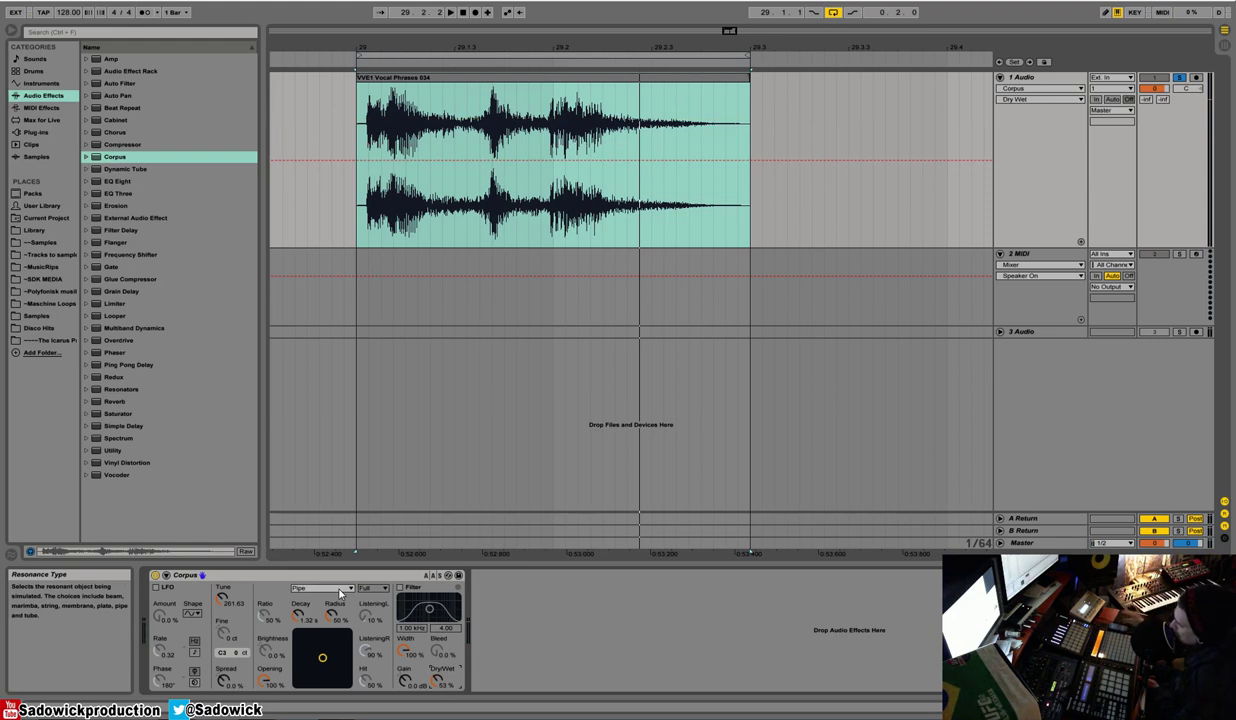
Raise the Corpus Radius, set its Decay to 2.11 s, and choose the Tube resonance type.
{"action": "left_click", "coordinate": [333, 615]}
{"action": "left_click_drag", "start_coordinate": [333, 615], "coordinate": [299, 605]}
{"action": "left_click", "coordinate": [320, 588]}
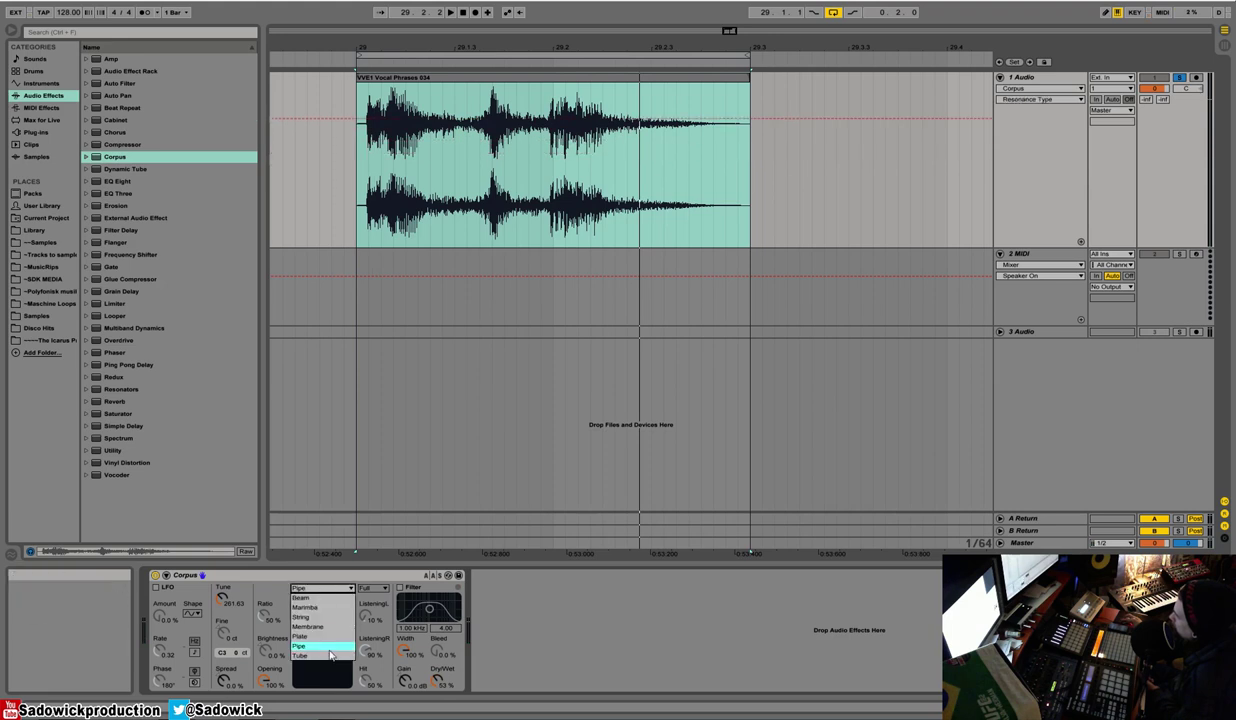
{"action": "left_click", "coordinate": [325, 657]}
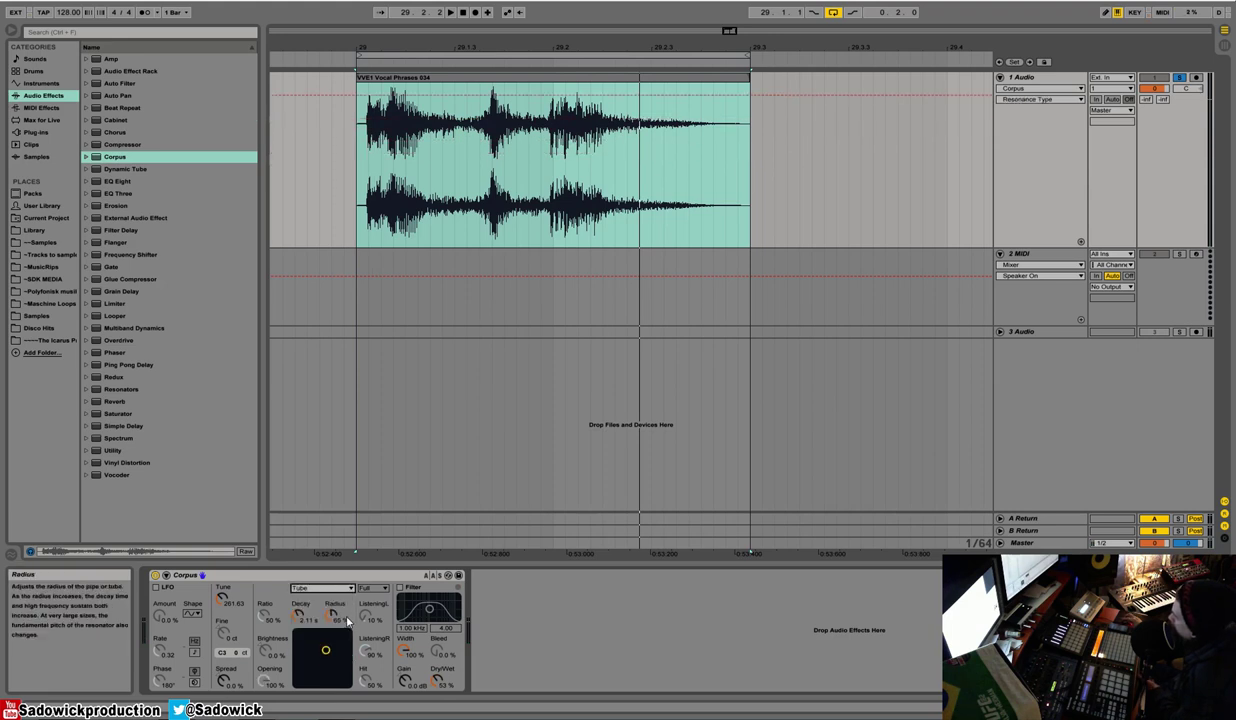
{"action": "left_click", "coordinate": [338, 590]}
{"action": "left_click", "coordinate": [338, 590]}
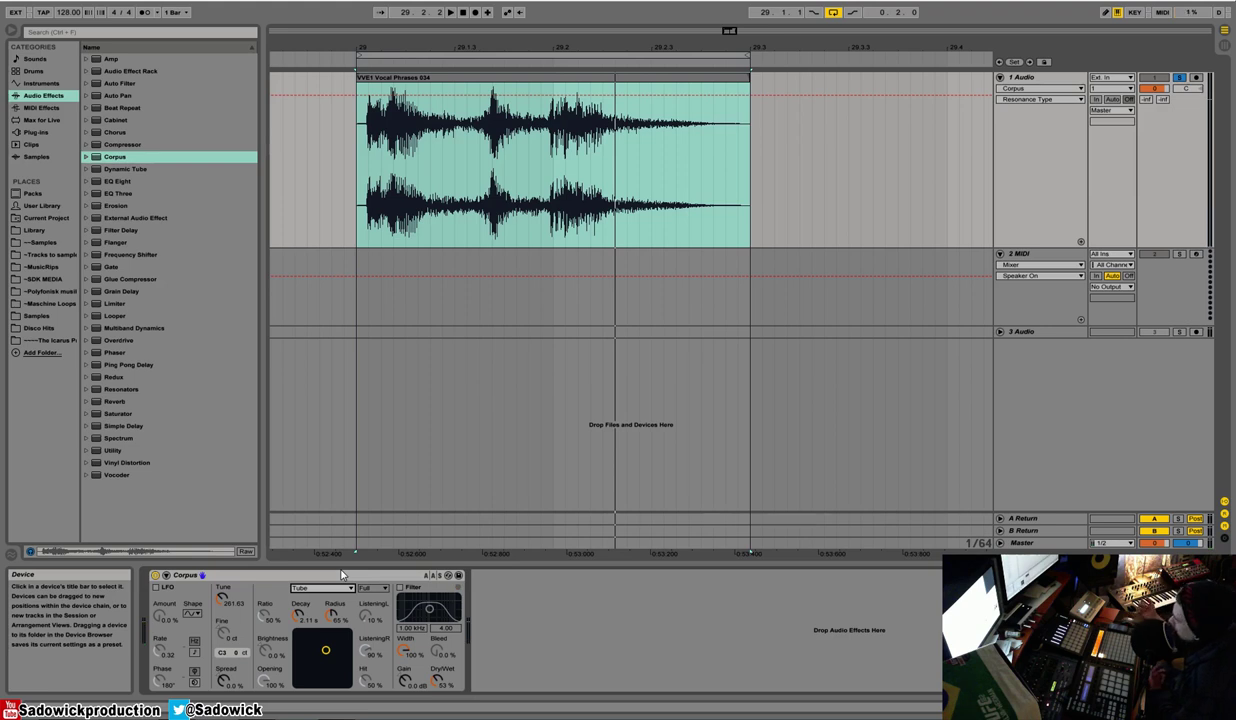
Switch Corpus to the Plate resonance type and set Listening L to 63 % and Listening R to 83 %.
{"action": "left_click", "coordinate": [322, 588]}
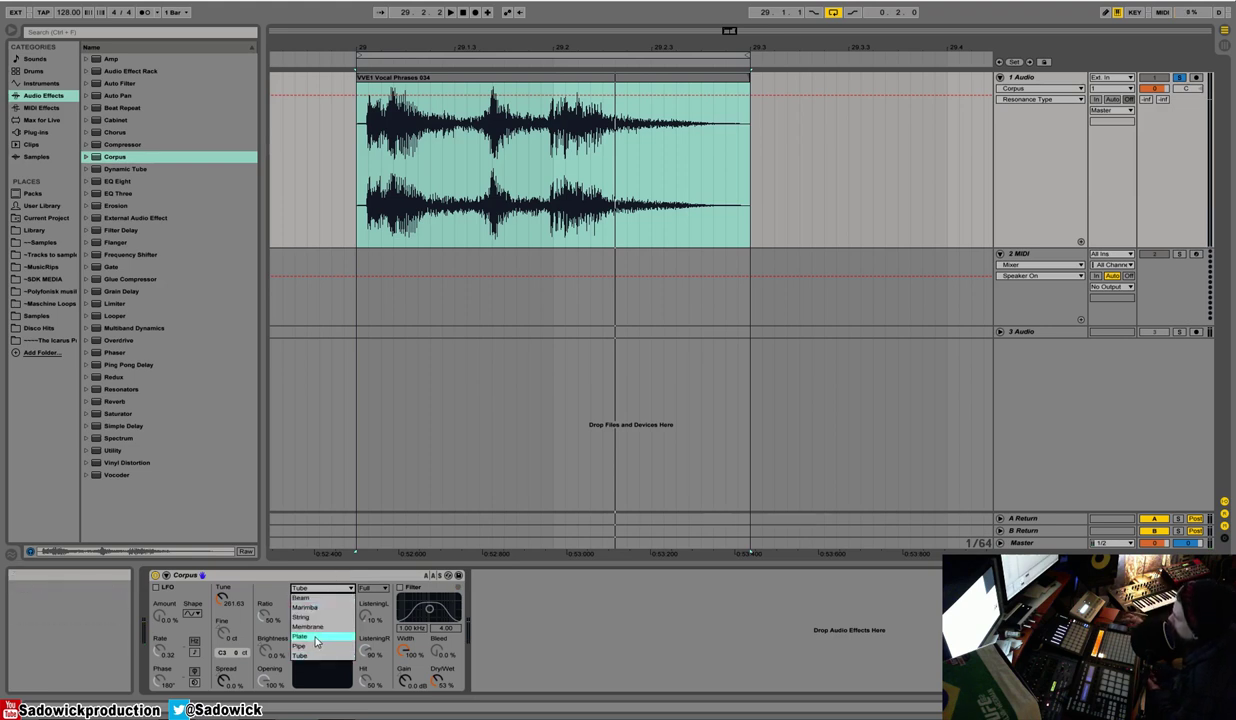
{"action": "left_click", "coordinate": [316, 638]}
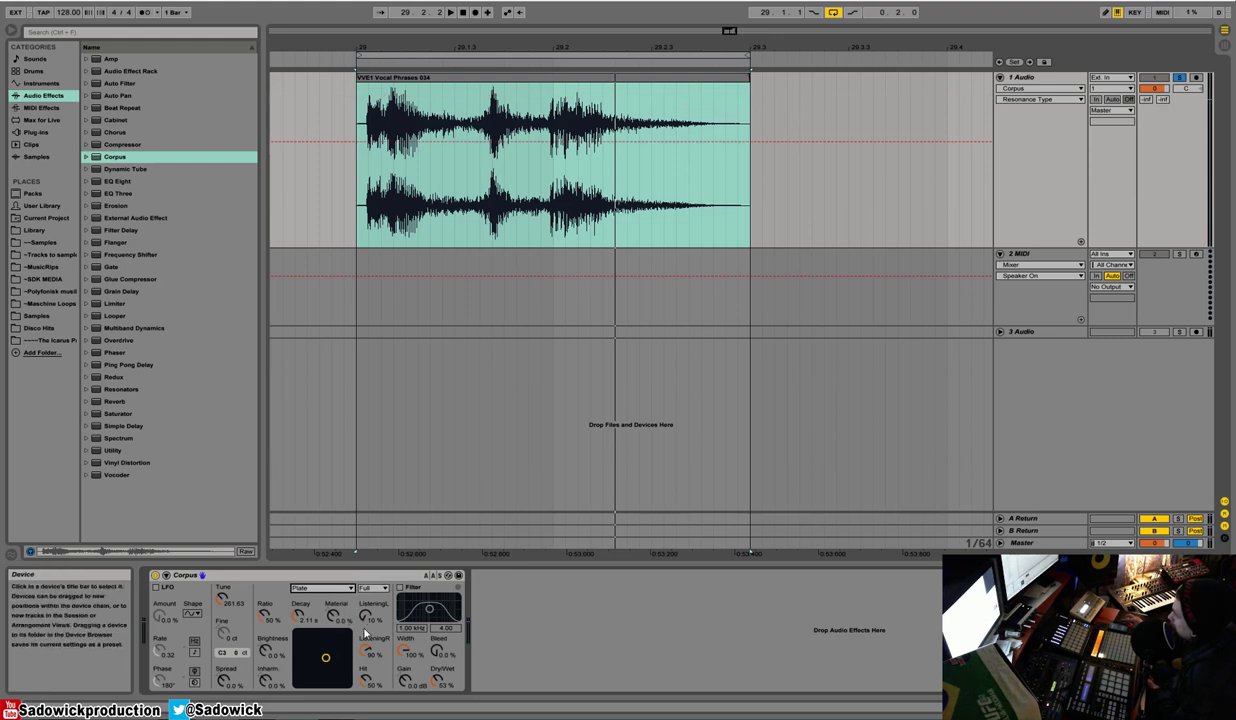
{"action": "mouse_move", "coordinate": [368, 643]}
{"action": "left_mouse_down"}
{"action": "mouse_move", "coordinate": [358, 584]}
{"action": "mouse_move", "coordinate": [366, 657]}
{"action": "left_mouse_up"}
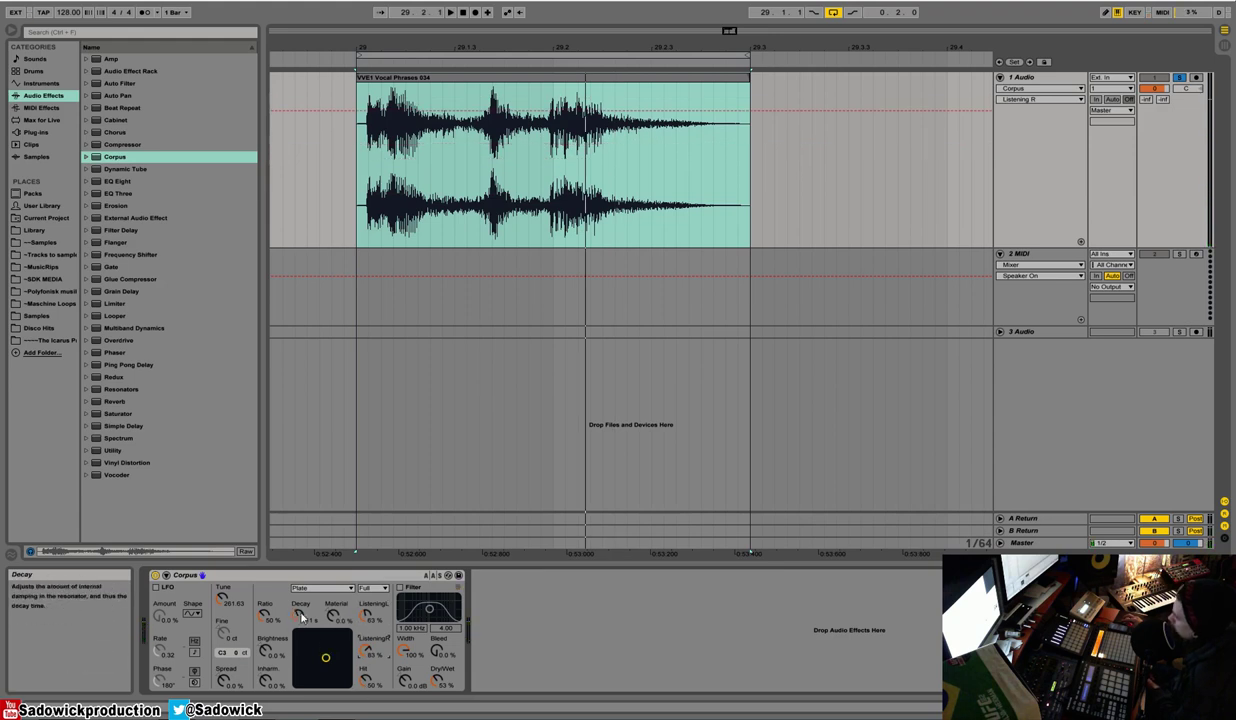
Audition Corpus Decay settings up to about 9 s on the vocal and set the Decay to 50 ms.
{"action": "left_click_drag", "start_coordinate": [296, 617], "coordinate": [296, 690]}
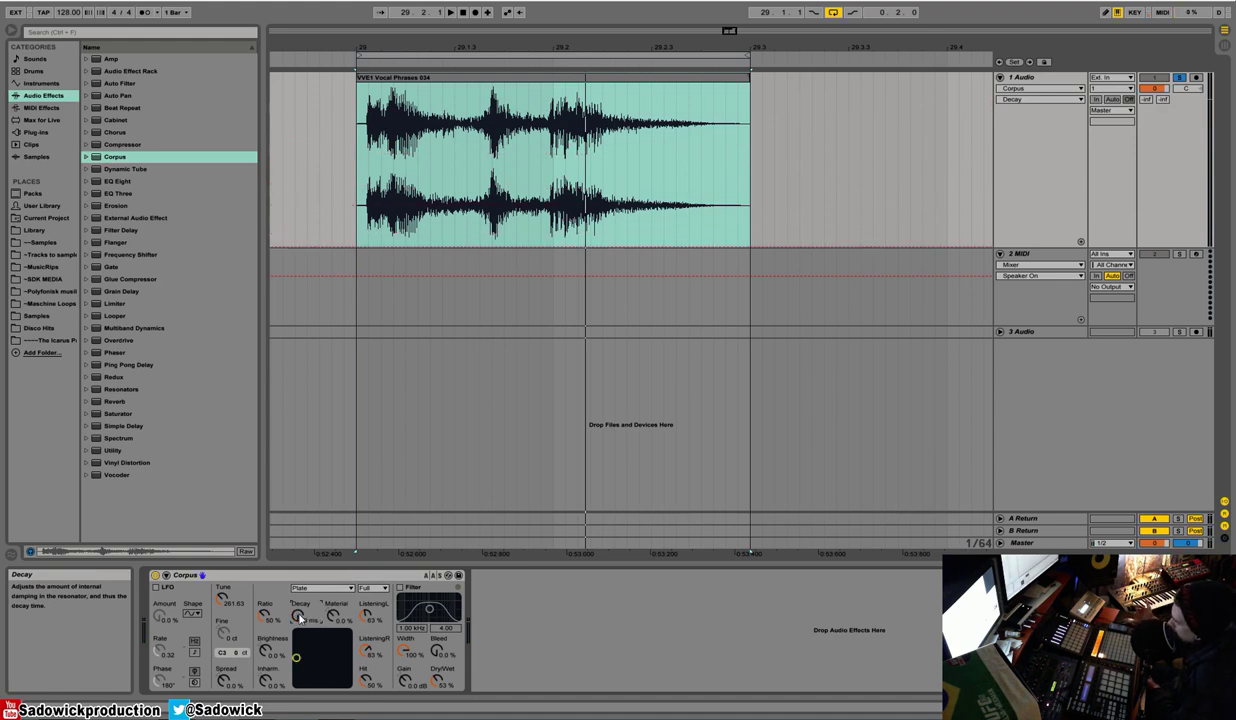
{"action": "left_click_drag", "start_coordinate": [299, 618], "coordinate": [299, 511]}
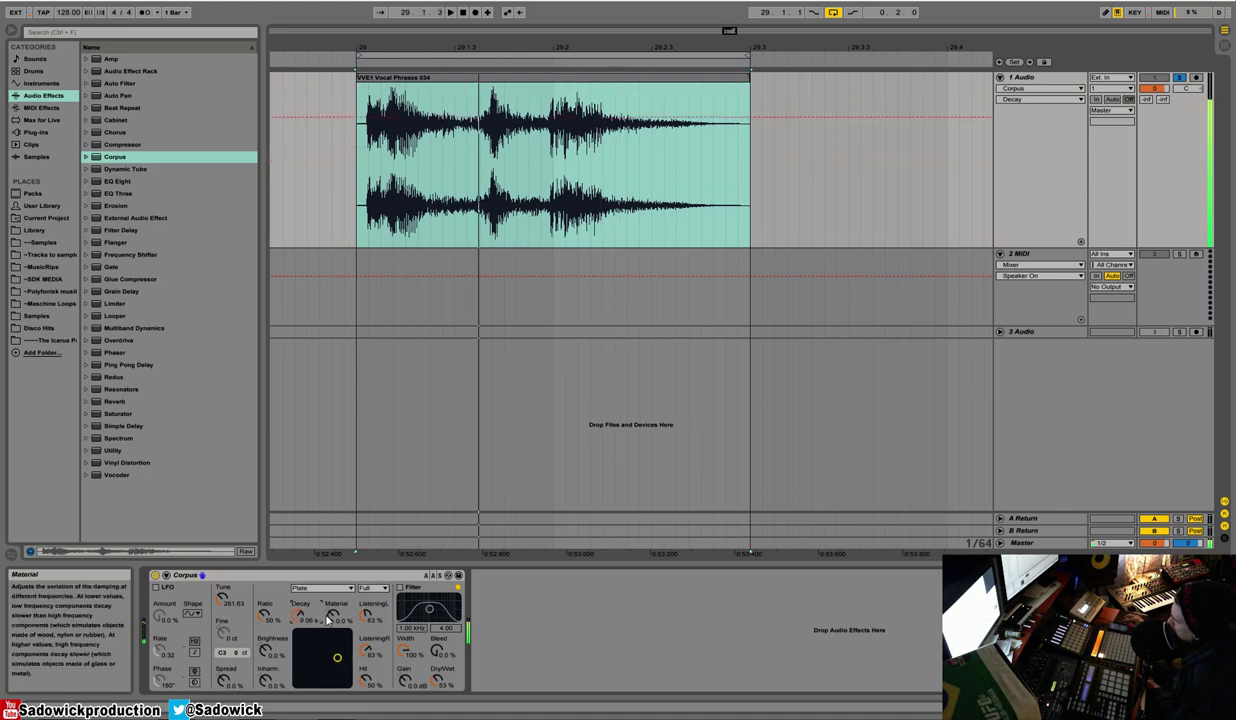
{"action": "key", "text": "space"}
{"action": "left_click_drag", "start_coordinate": [299, 615], "coordinate": [299, 700]}
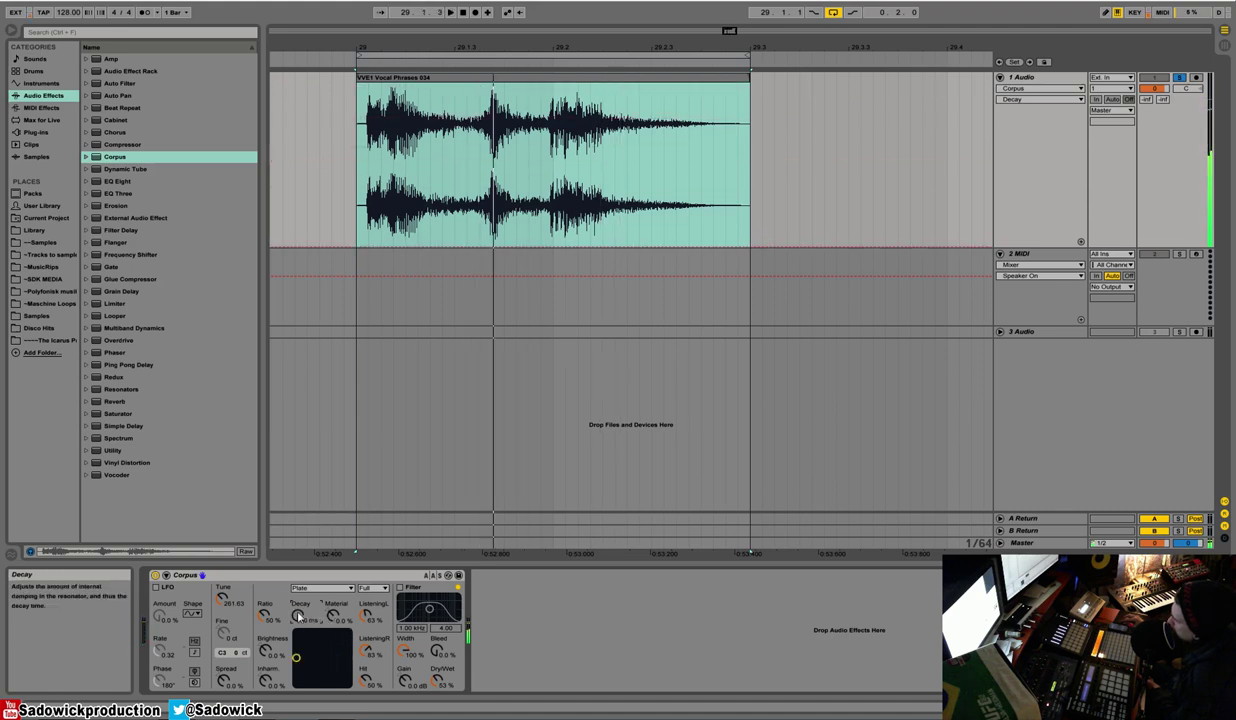
Enable and shape the Corpus filter, and turn on the LFO with Amount 79 % and Rate 1.98.
{"action": "left_click", "coordinate": [400, 589]}
{"action": "left_click_drag", "start_coordinate": [430, 608], "coordinate": [424, 601]}
{"action": "left_click", "coordinate": [156, 588]}
{"action": "left_click_drag", "start_coordinate": [160, 616], "coordinate": [160, 570]}
{"action": "key", "text": "space"}
{"action": "left_click_drag", "start_coordinate": [160, 616], "coordinate": [160, 582]}
{"action": "left_click_drag", "start_coordinate": [160, 650], "coordinate": [160, 625]}
Make Corpus 100 % wet with its filter at 5.40 kHz, lower the Tune, and set the Spread to 49 %.
{"action": "left_click_drag", "start_coordinate": [437, 683], "coordinate": [437, 640]}
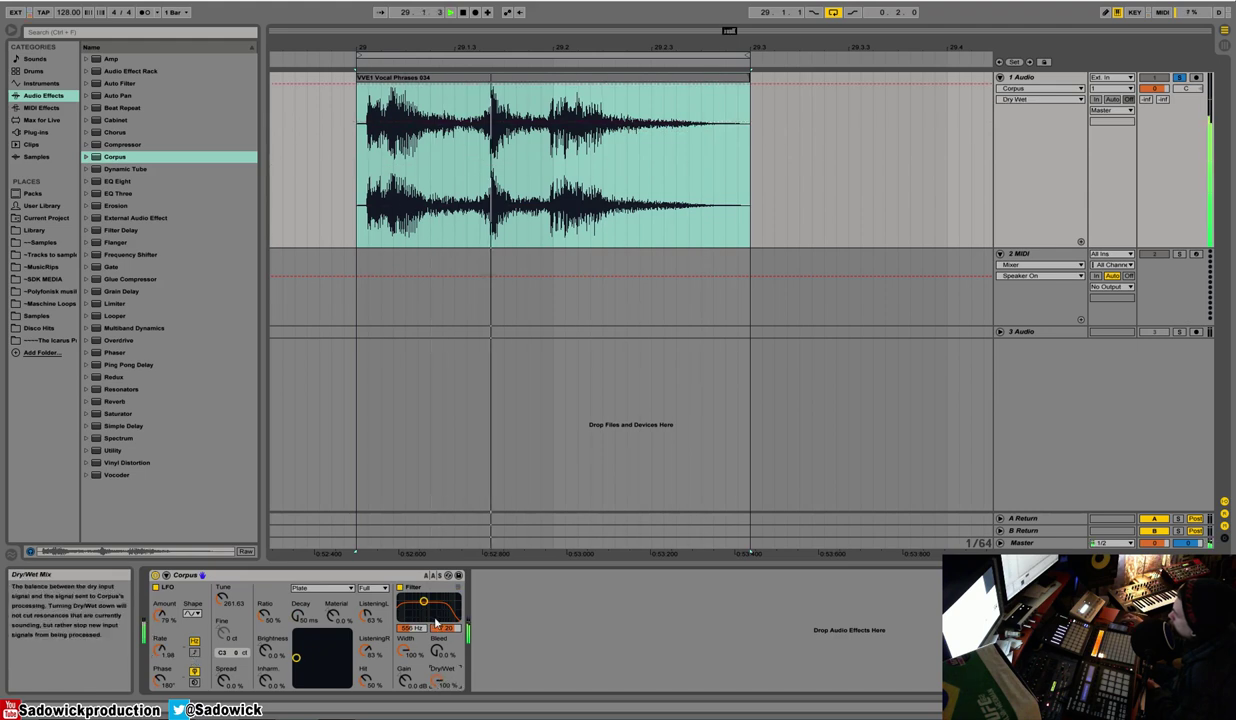
{"action": "left_click_drag", "start_coordinate": [424, 601], "coordinate": [447, 601]}
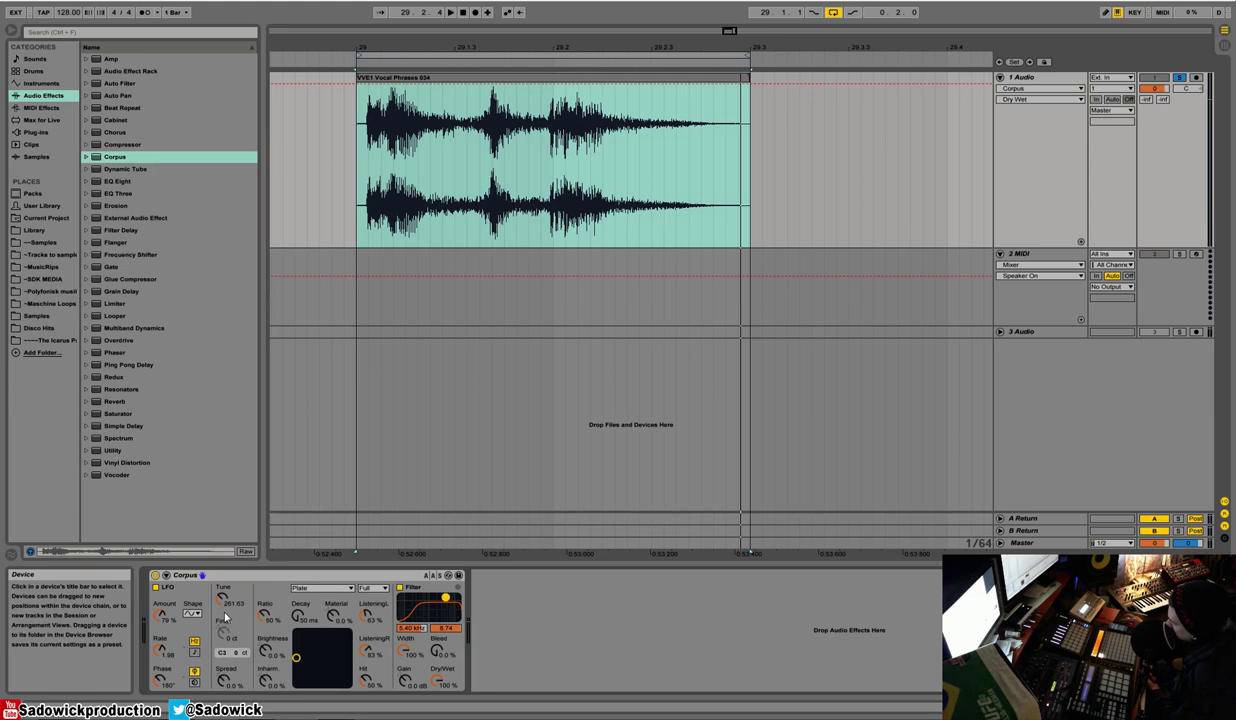
{"action": "left_click_drag", "start_coordinate": [232, 604], "coordinate": [225, 658]}
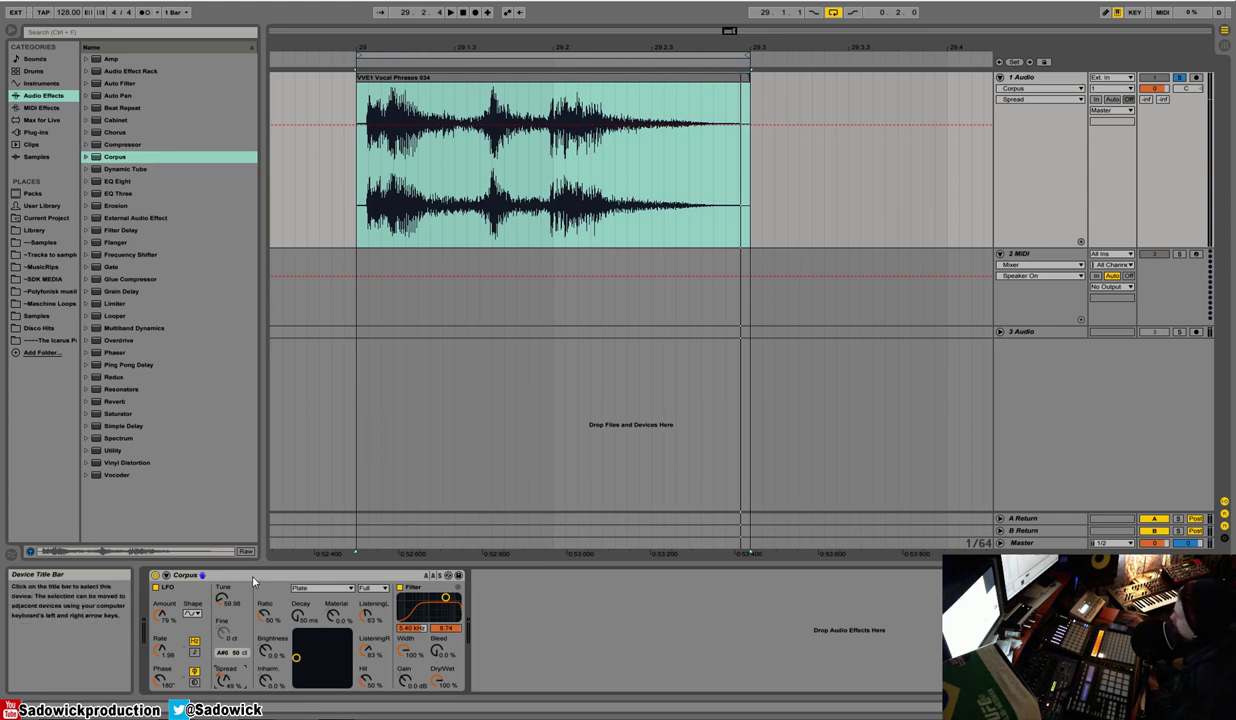
Delete Corpus from the 1 Audio track and add Resonators in its place.
{"action": "right_click", "coordinate": [253, 580]}
{"action": "left_click", "coordinate": [328, 399]}
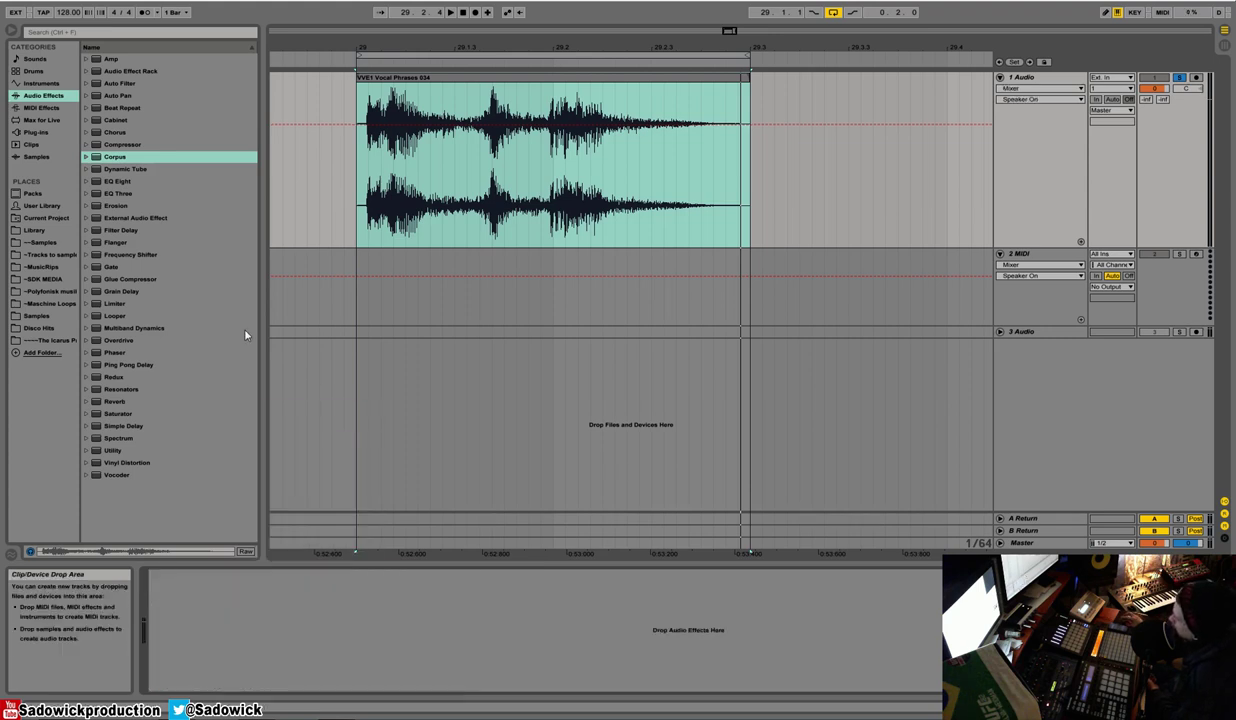
{"action": "left_click_drag", "start_coordinate": [160, 388], "coordinate": [260, 620]}
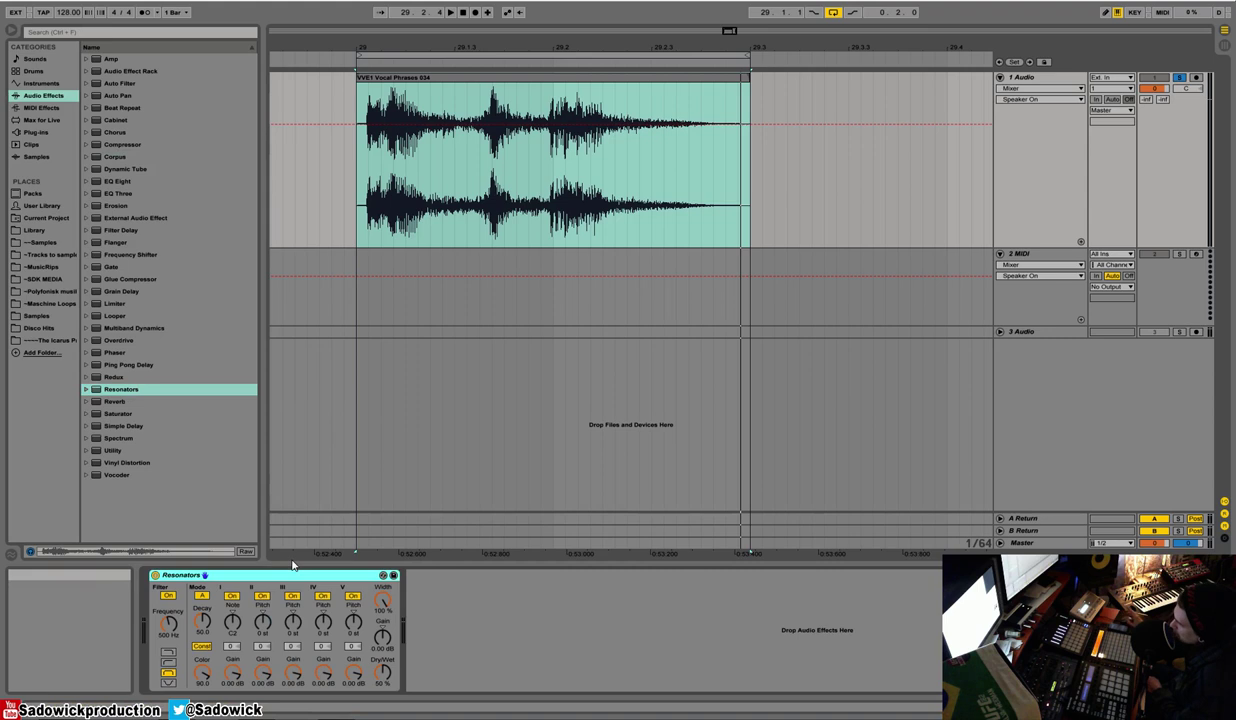
Look over the Note and Pitch controls of the five resonators and play the vocal through Resonators.
{"action": "left_click", "coordinate": [231, 622]}
{"action": "left_click", "coordinate": [262, 622]}
{"action": "left_click", "coordinate": [292, 622]}
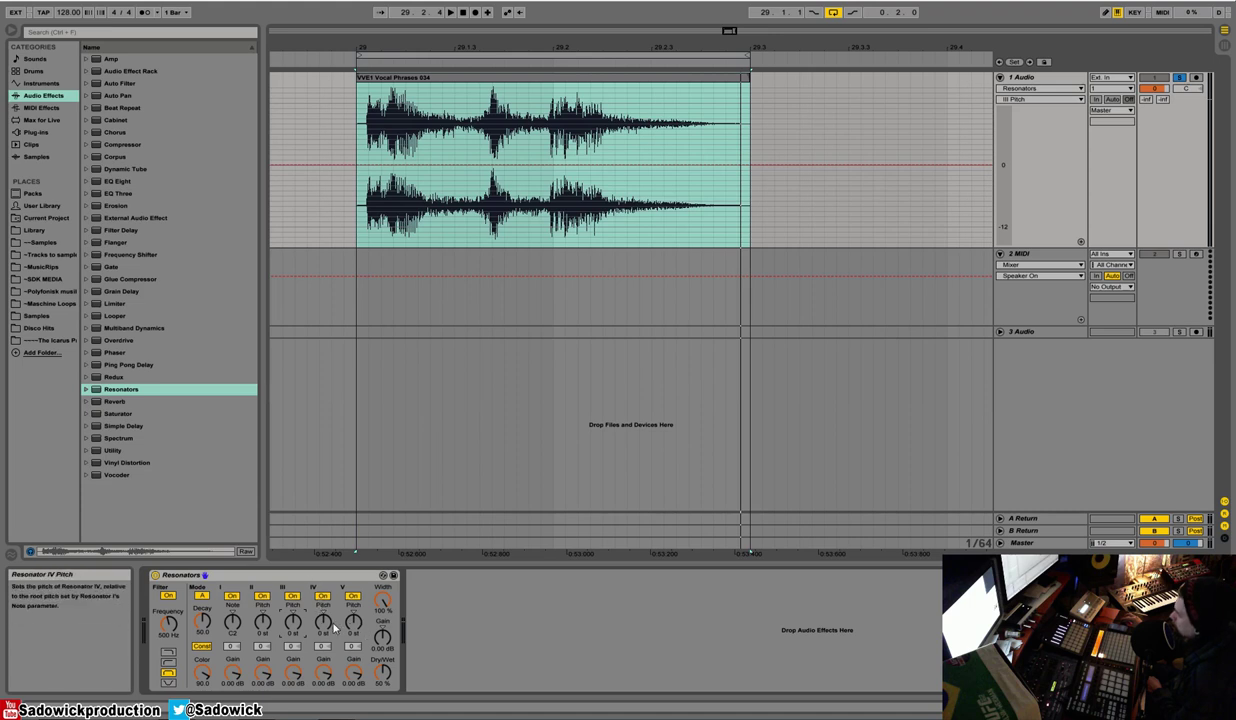
{"action": "left_click_drag", "start_coordinate": [354, 623], "coordinate": [354, 590]}
{"action": "key", "text": "space"}
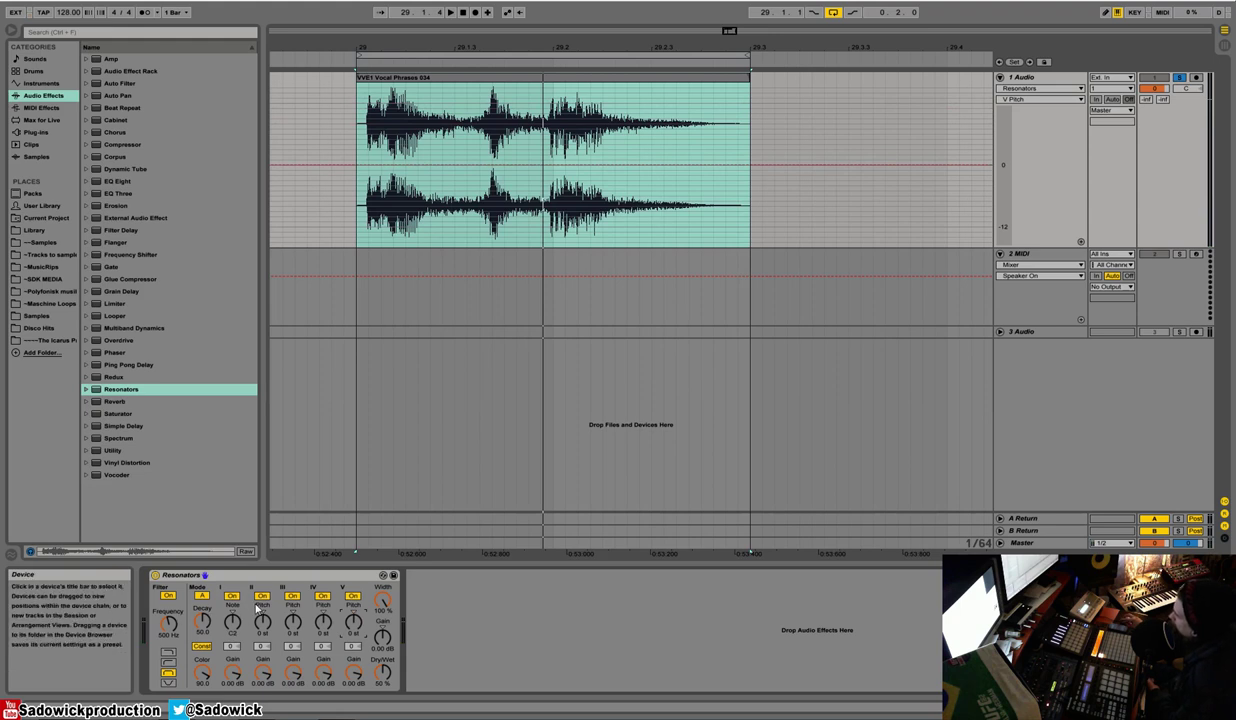
Set resonators II and V to +12 st and III to -12 st, offset IV by an octave, and play the vocal.
{"action": "mouse_move", "coordinate": [230, 626]}
{"action": "left_mouse_down"}
{"action": "mouse_move", "coordinate": [230, 602]}
{"action": "mouse_move", "coordinate": [234, 621]}
{"action": "left_mouse_up"}
{"action": "key", "text": "space"}
{"action": "key", "text": "space"}
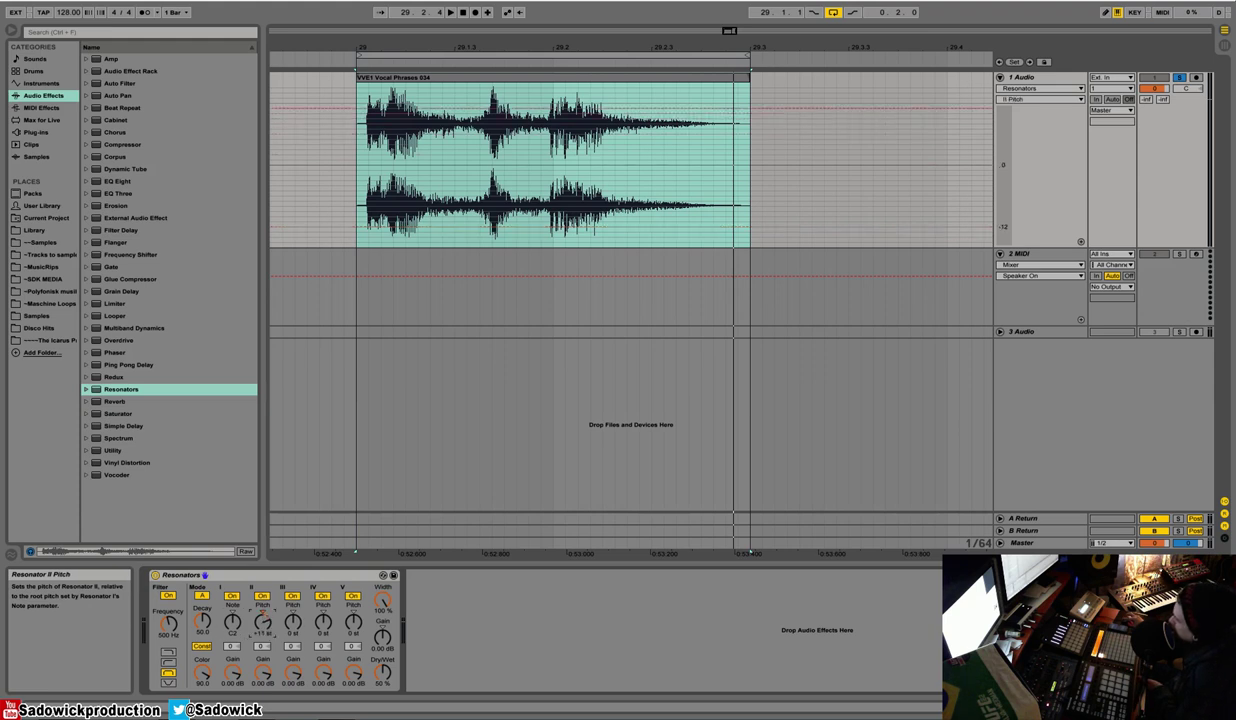
{"action": "left_click_drag", "start_coordinate": [292, 622], "coordinate": [292, 658]}
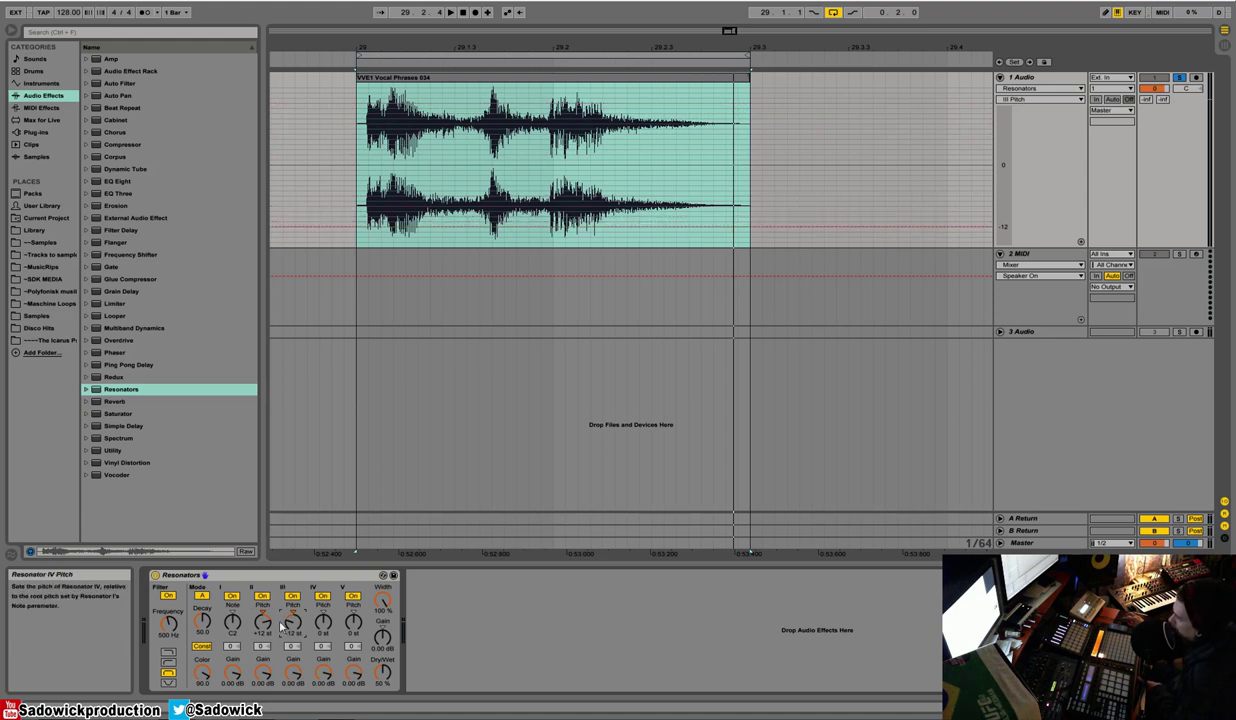
{"action": "left_click_drag", "start_coordinate": [324, 621], "coordinate": [352, 624]}
{"action": "key", "text": "space"}
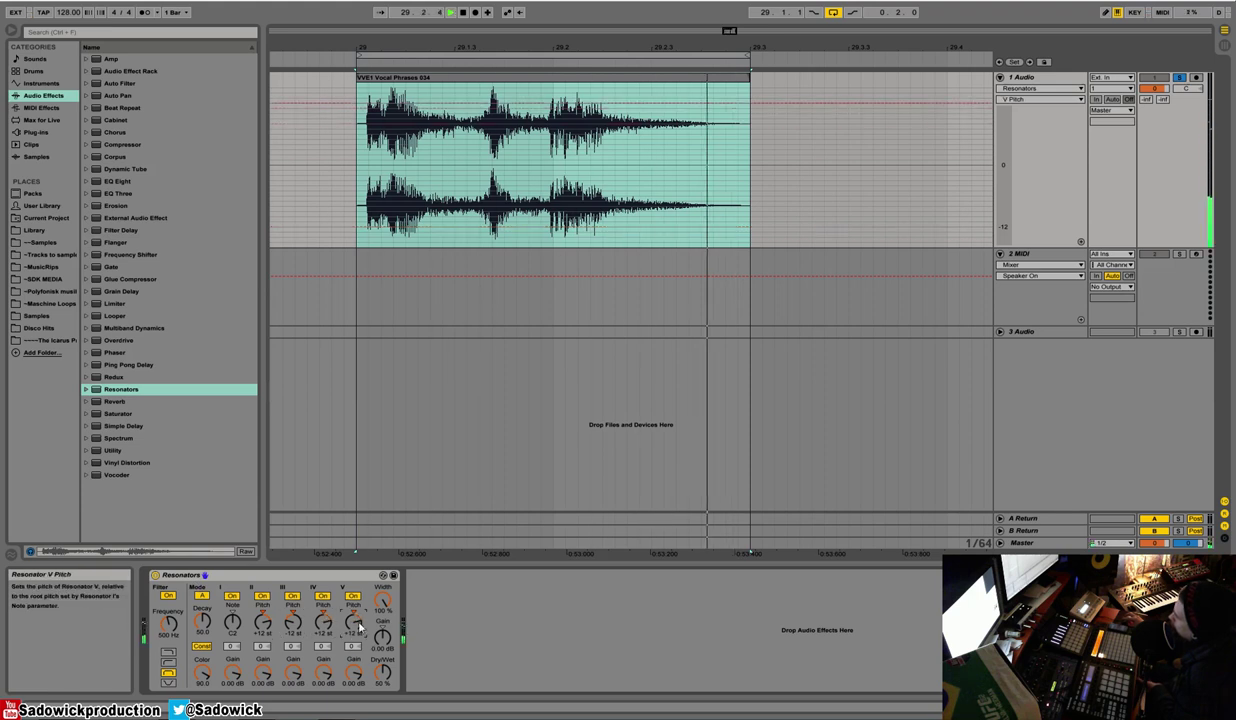
Set the Resonators root note to C#1 and Dry/Wet to 100 %, and switch off its input filter.
{"action": "left_click_drag", "start_coordinate": [233, 627], "coordinate": [233, 619]}
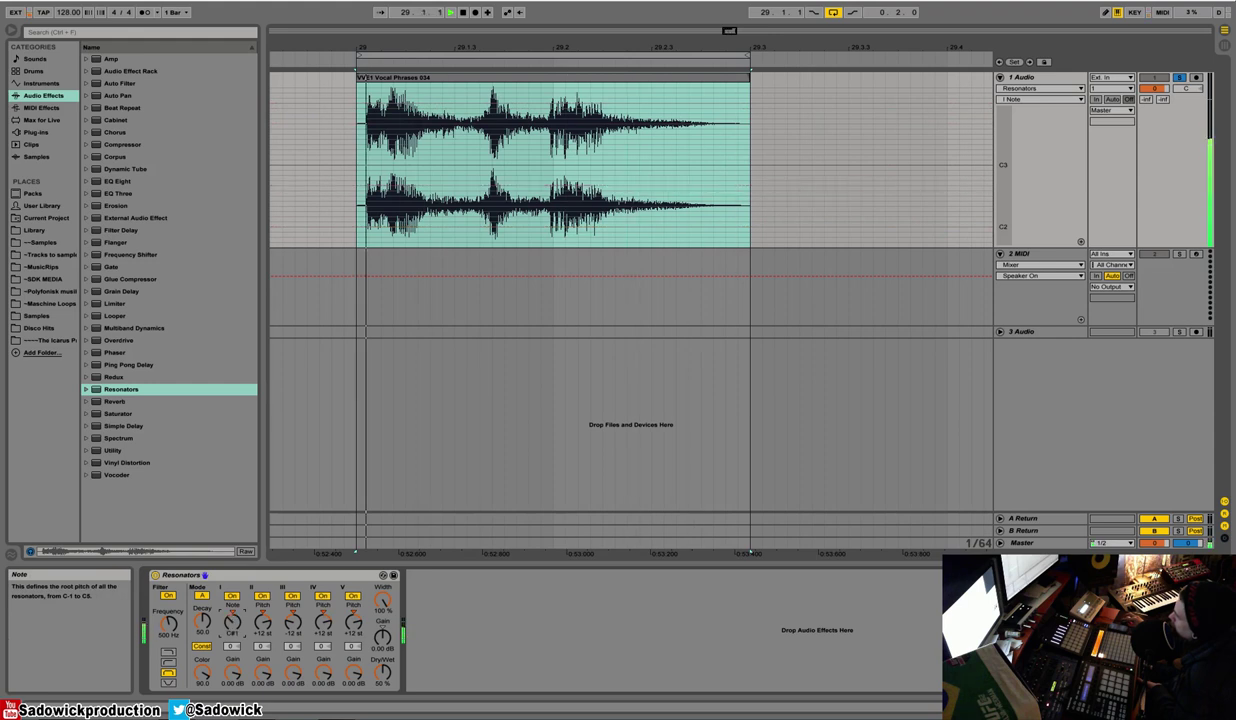
{"action": "left_click", "coordinate": [384, 674]}
{"action": "left_click_drag", "start_coordinate": [389, 680], "coordinate": [388, 652]}
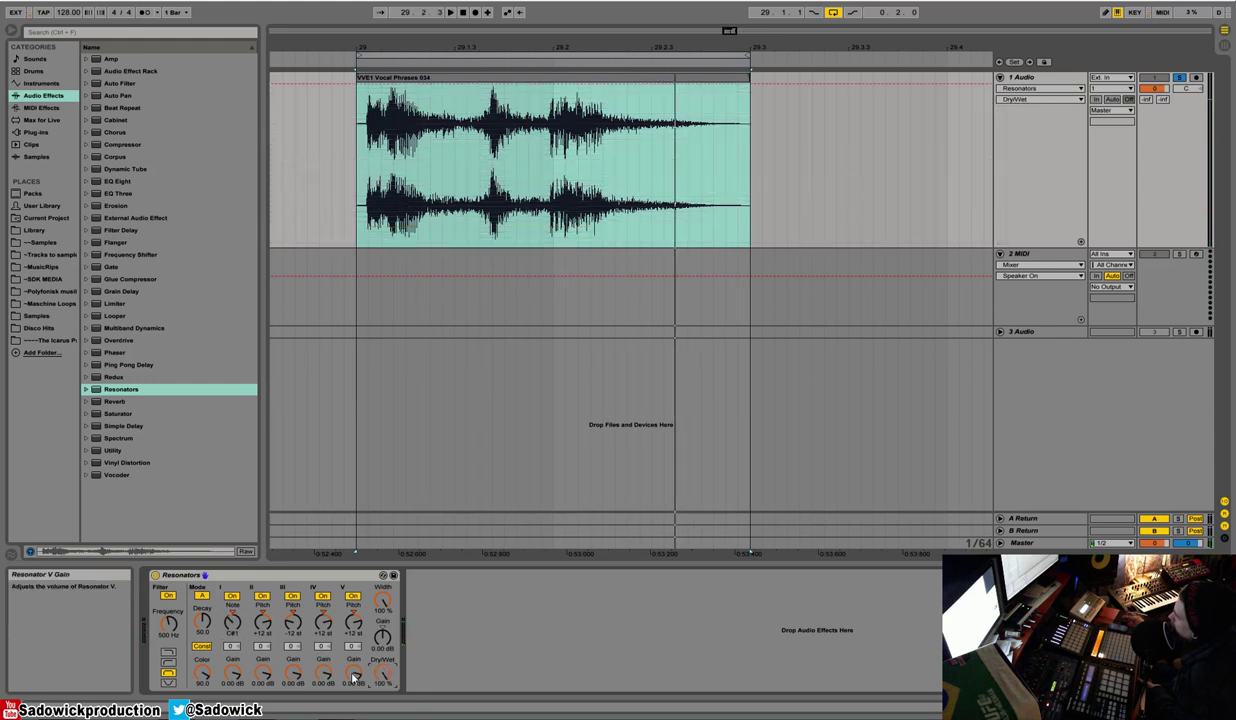
{"action": "left_click", "coordinate": [168, 596]}
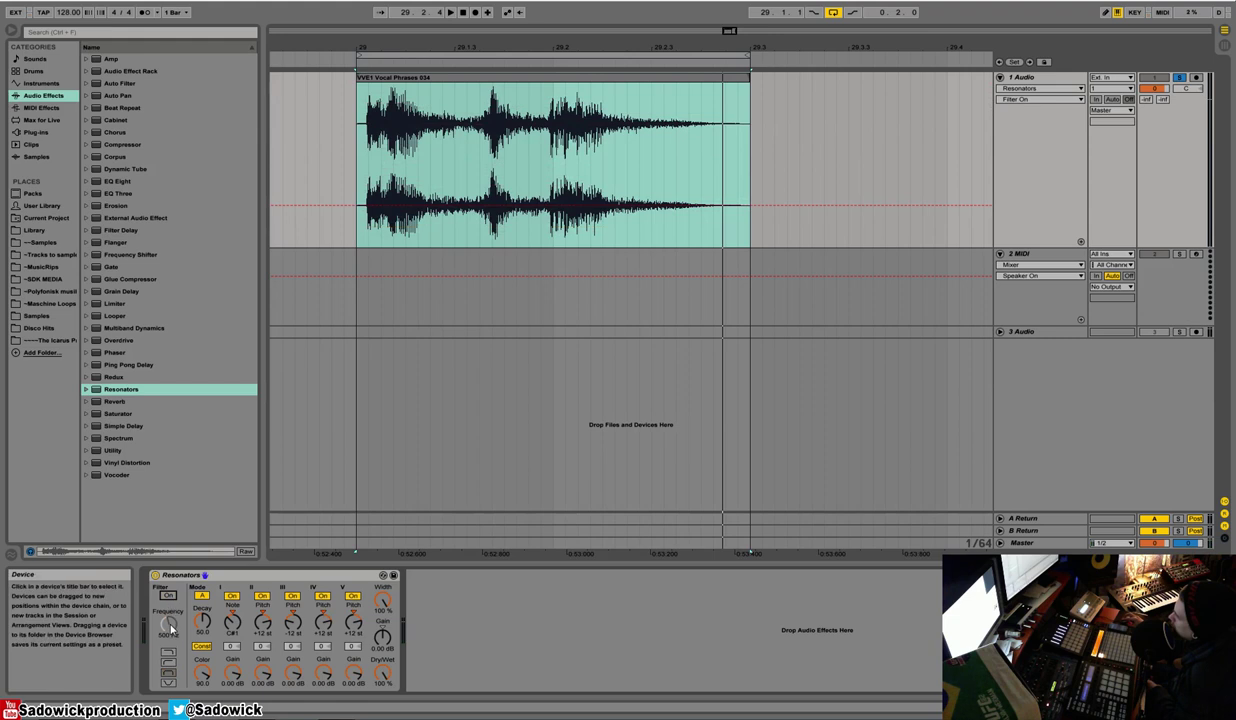
Play the vocal and toggle Resonators off and on to compare the dry and processed sound.
{"action": "key", "text": "space"}
{"action": "left_click", "coordinate": [156, 576]}
{"action": "left_click", "coordinate": [156, 576]}
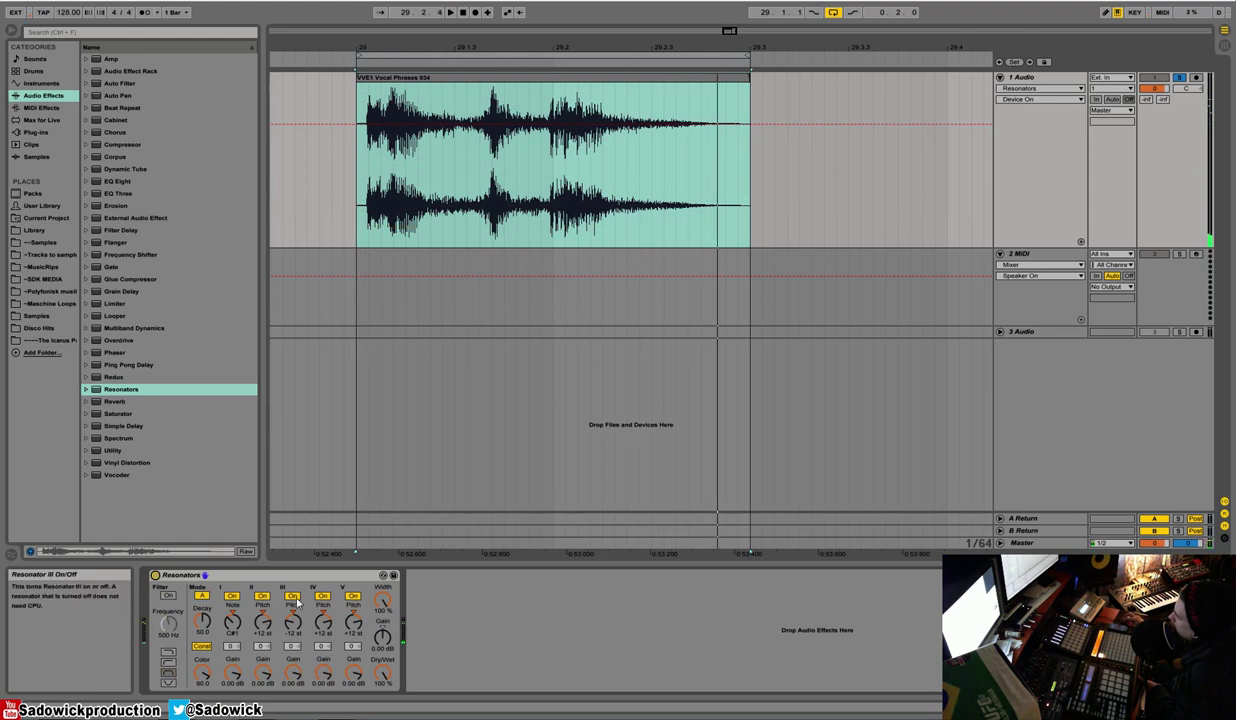
Switch off resonators III and IV and lower the Resonators root note to D#-1 while the vocal plays.
{"action": "left_click", "coordinate": [323, 596]}
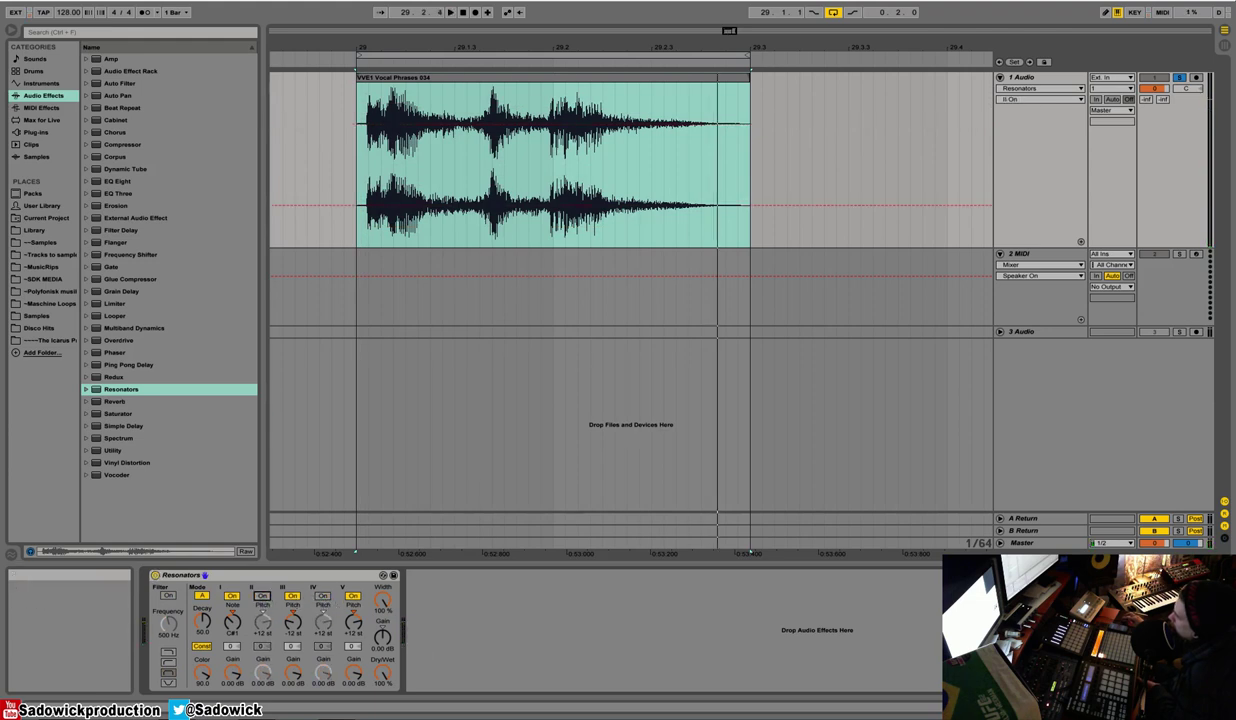
{"action": "left_click", "coordinate": [262, 596]}
{"action": "left_click", "coordinate": [296, 597]}
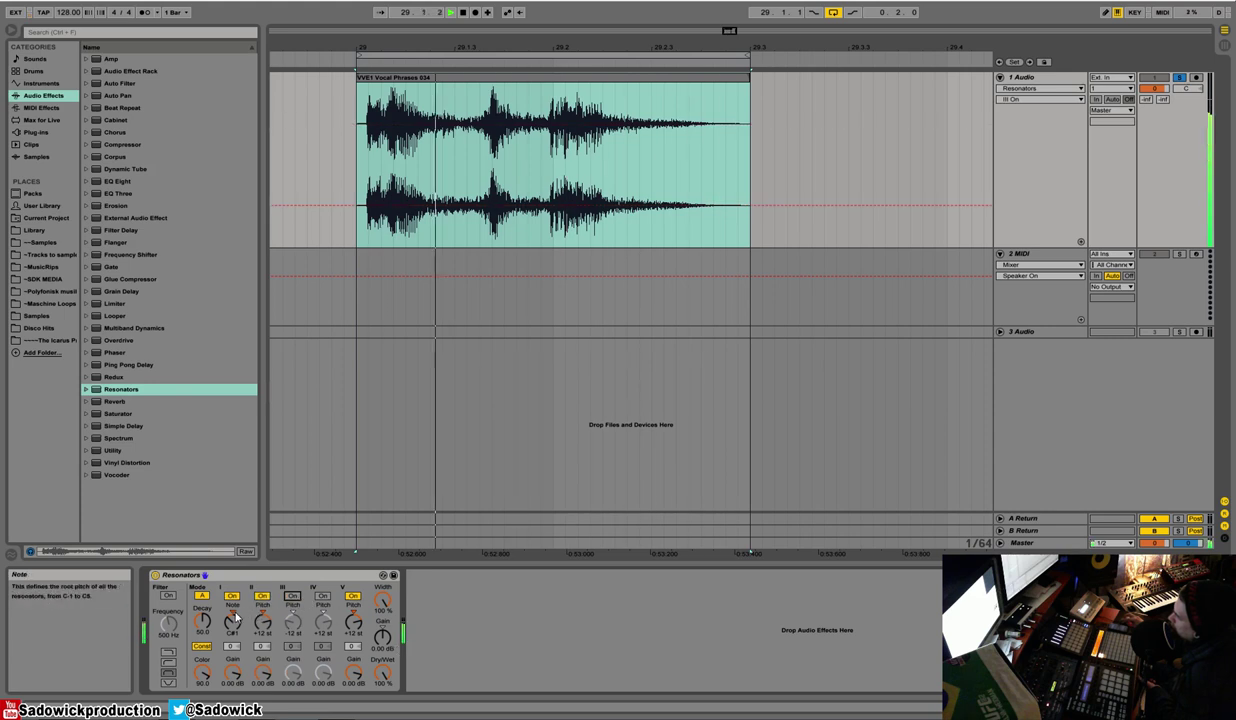
{"action": "left_click_drag", "start_coordinate": [232, 620], "coordinate": [232, 608]}
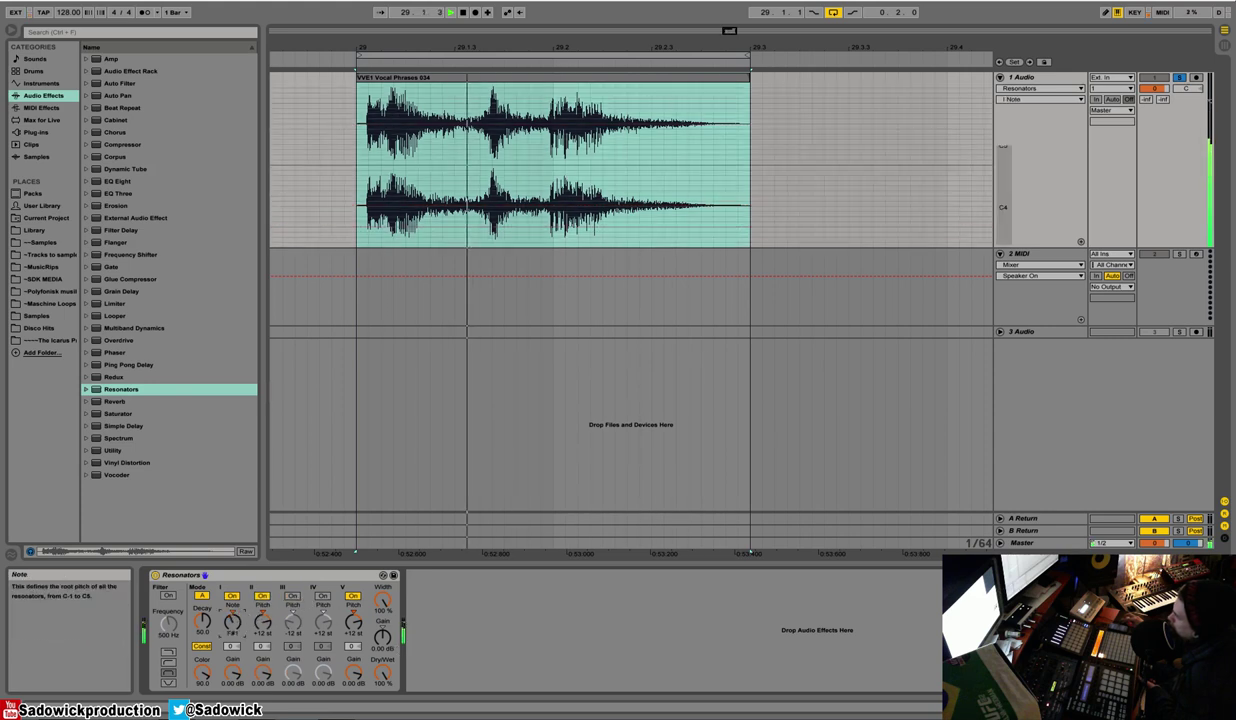
Turn off the Resonators constant decay option and set its Width to 98 %.
{"action": "right_click", "coordinate": [250, 575]}
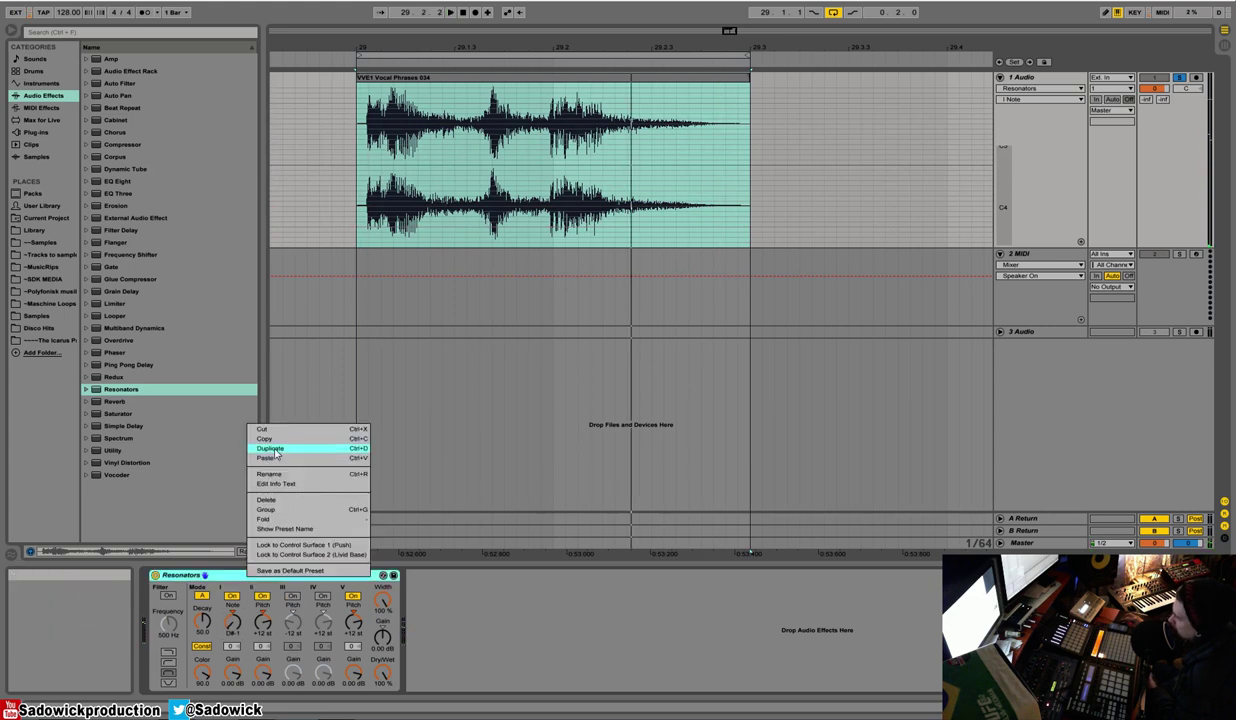
{"action": "left_click", "coordinate": [202, 676]}
{"action": "left_click", "coordinate": [204, 648]}
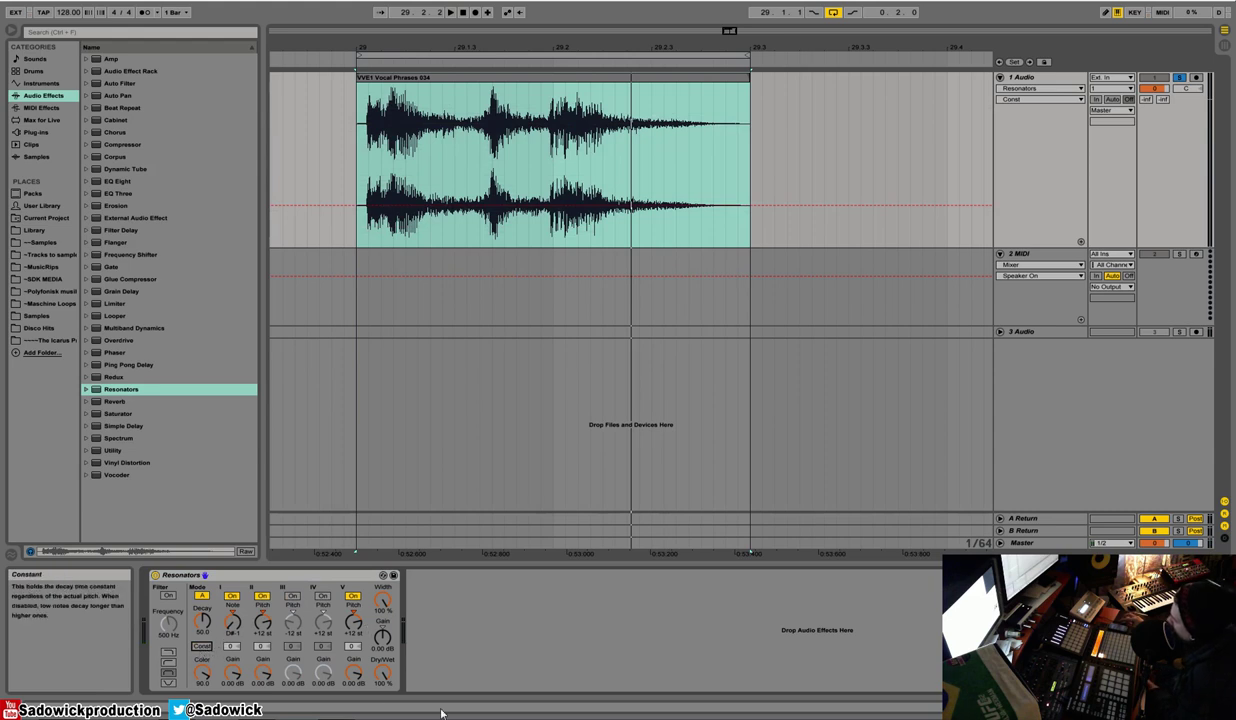
{"action": "left_click", "coordinate": [381, 603]}
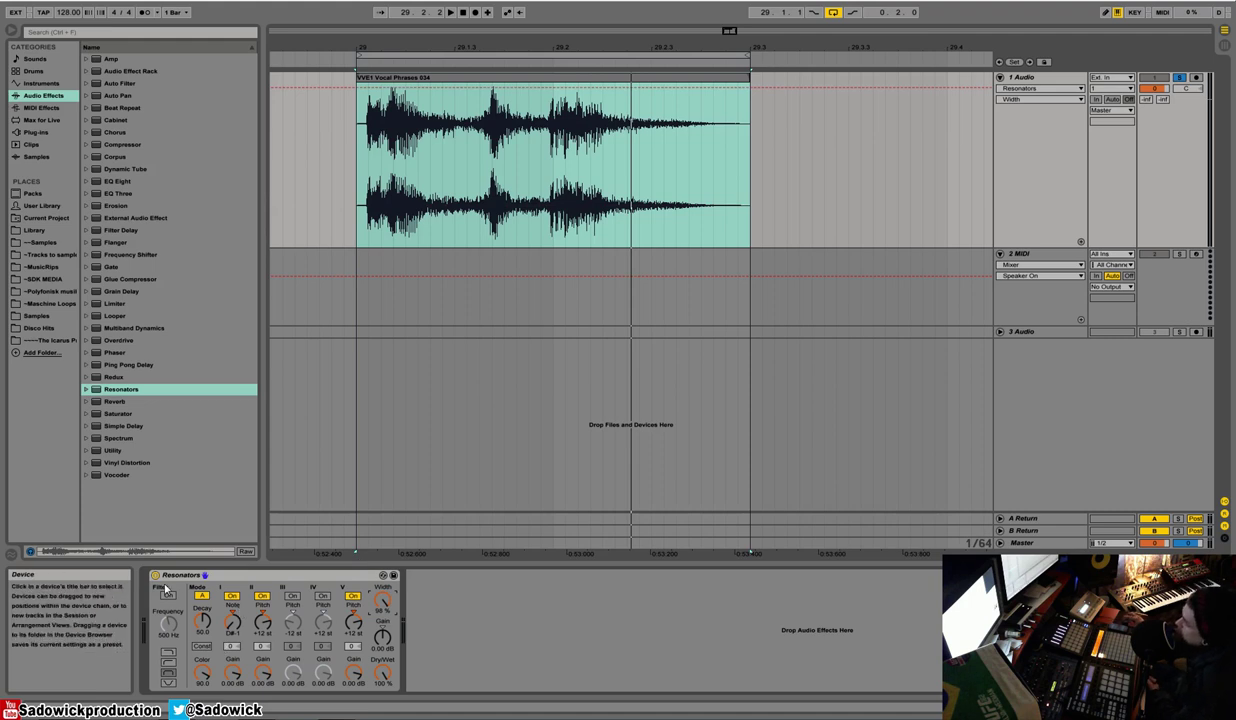
Cut Resonators from the 1 Audio track and add Vocoder in its place.
{"action": "right_click", "coordinate": [218, 575]}
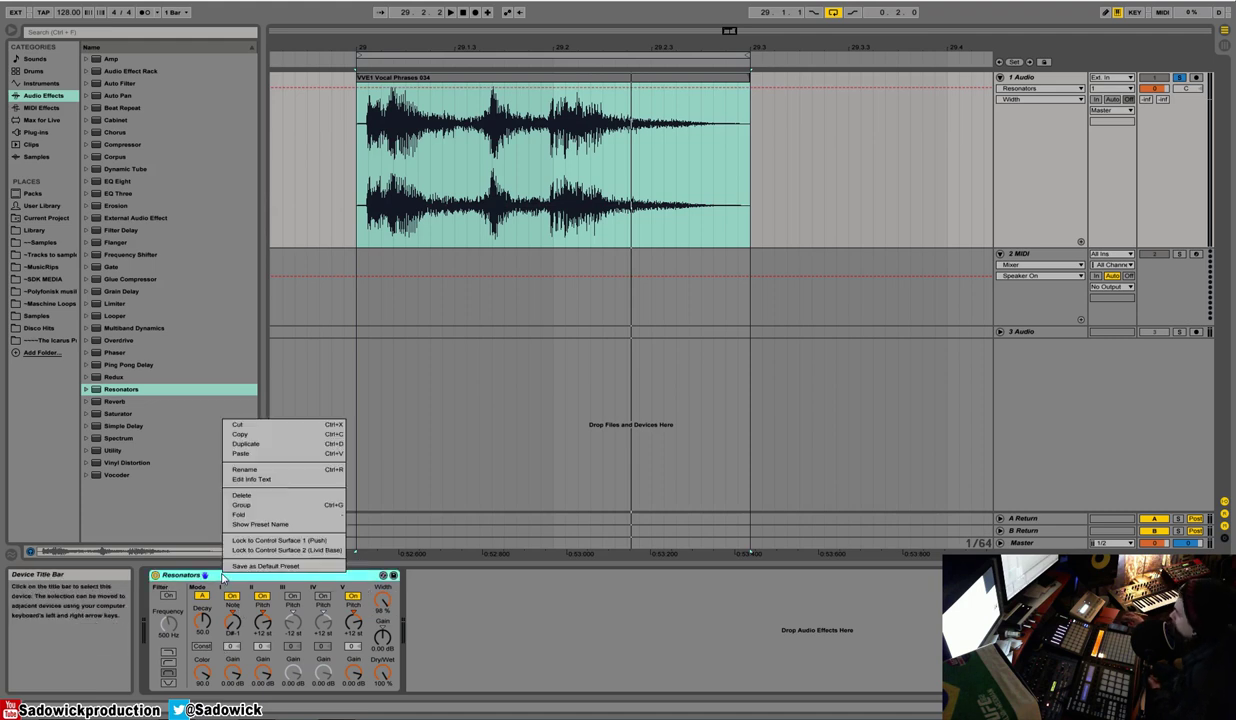
{"action": "left_click", "coordinate": [237, 425]}
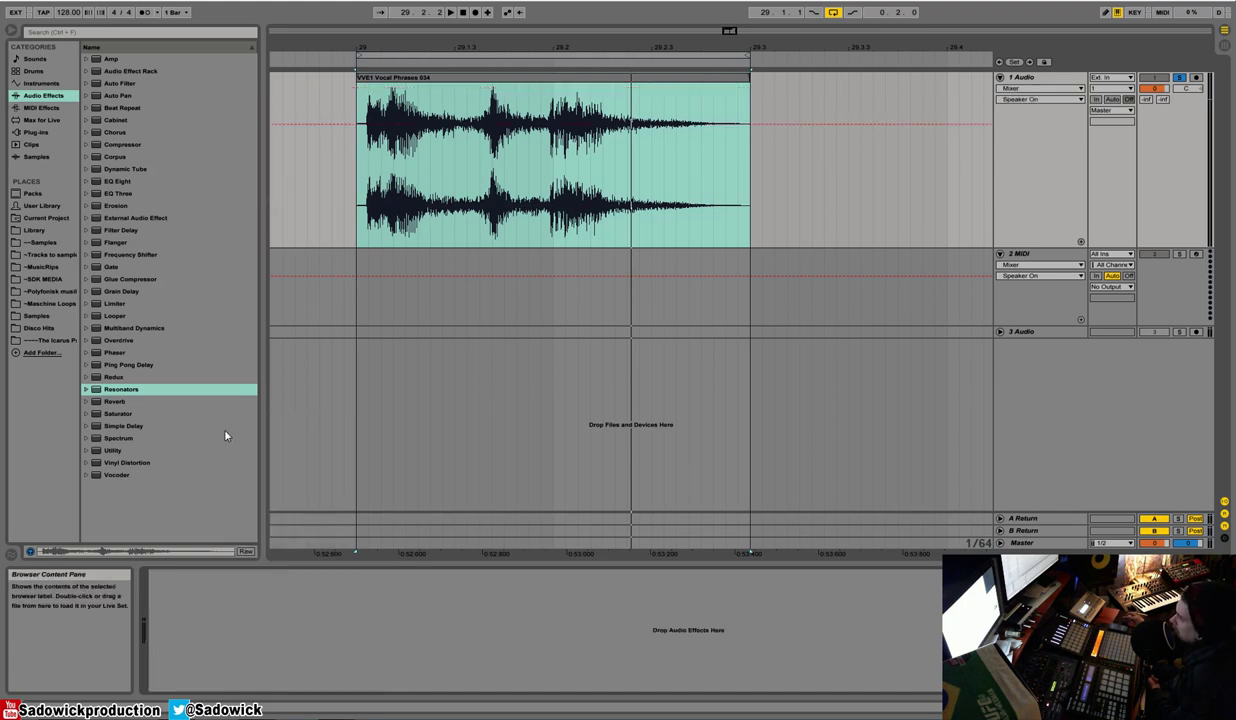
{"action": "left_click_drag", "start_coordinate": [109, 478], "coordinate": [352, 605]}
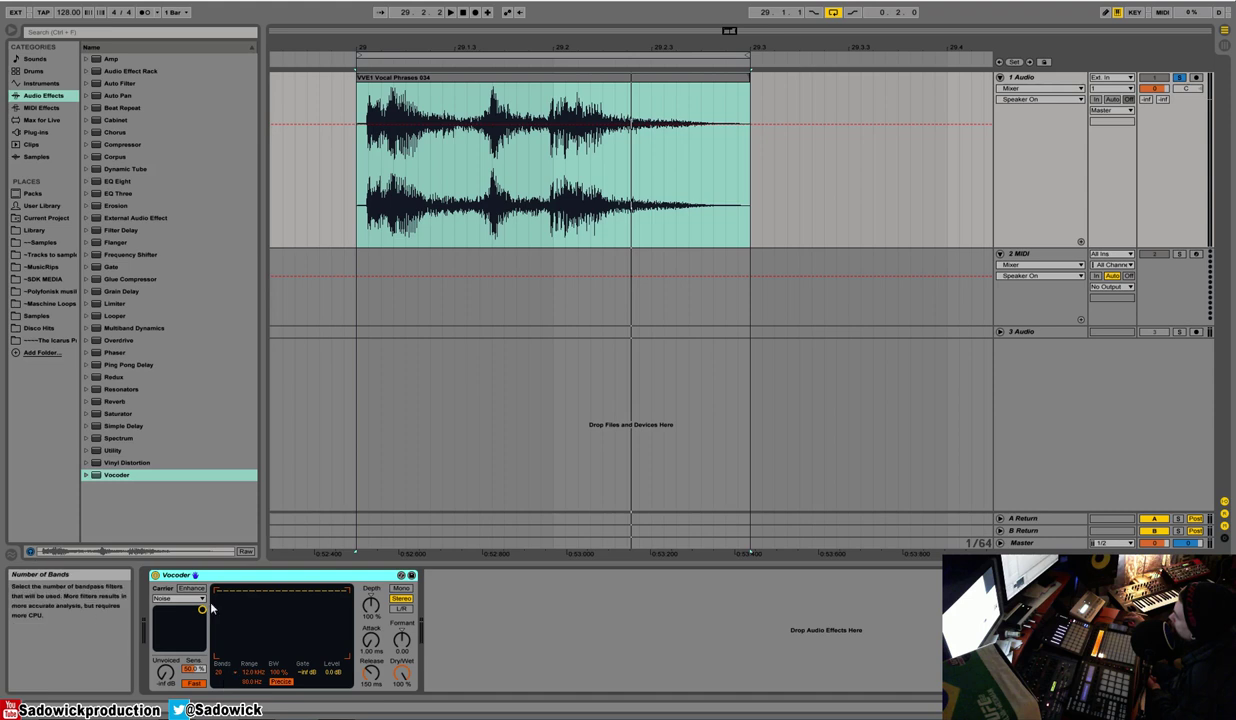
Look over the Vocoder's available band counts and carrier types without changing them.
{"action": "left_click", "coordinate": [221, 672]}
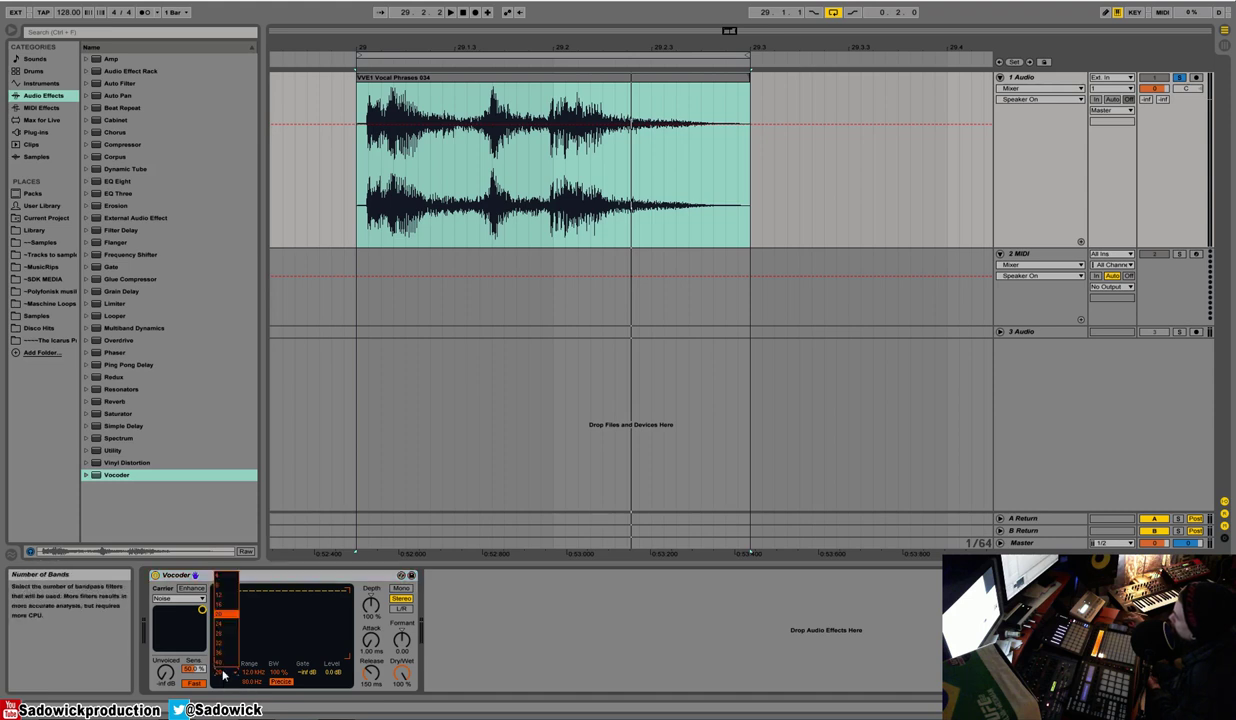
{"action": "left_click", "coordinate": [539, 654]}
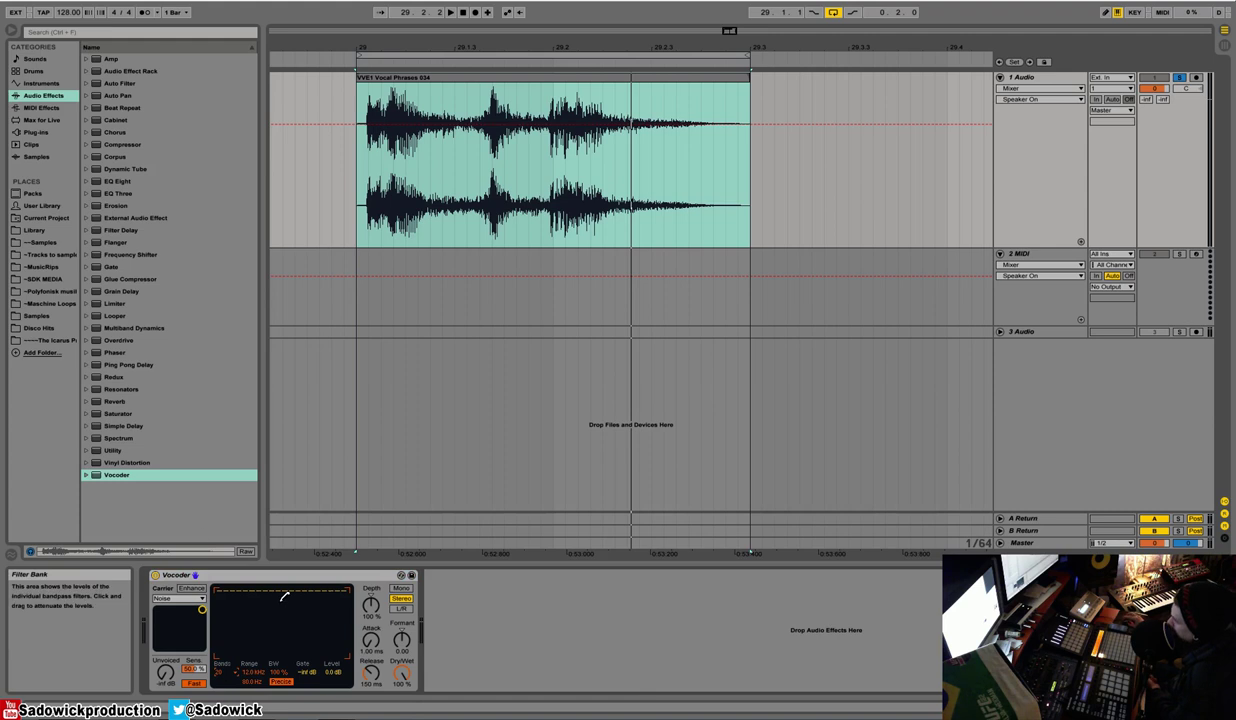
{"action": "left_click", "coordinate": [196, 600]}
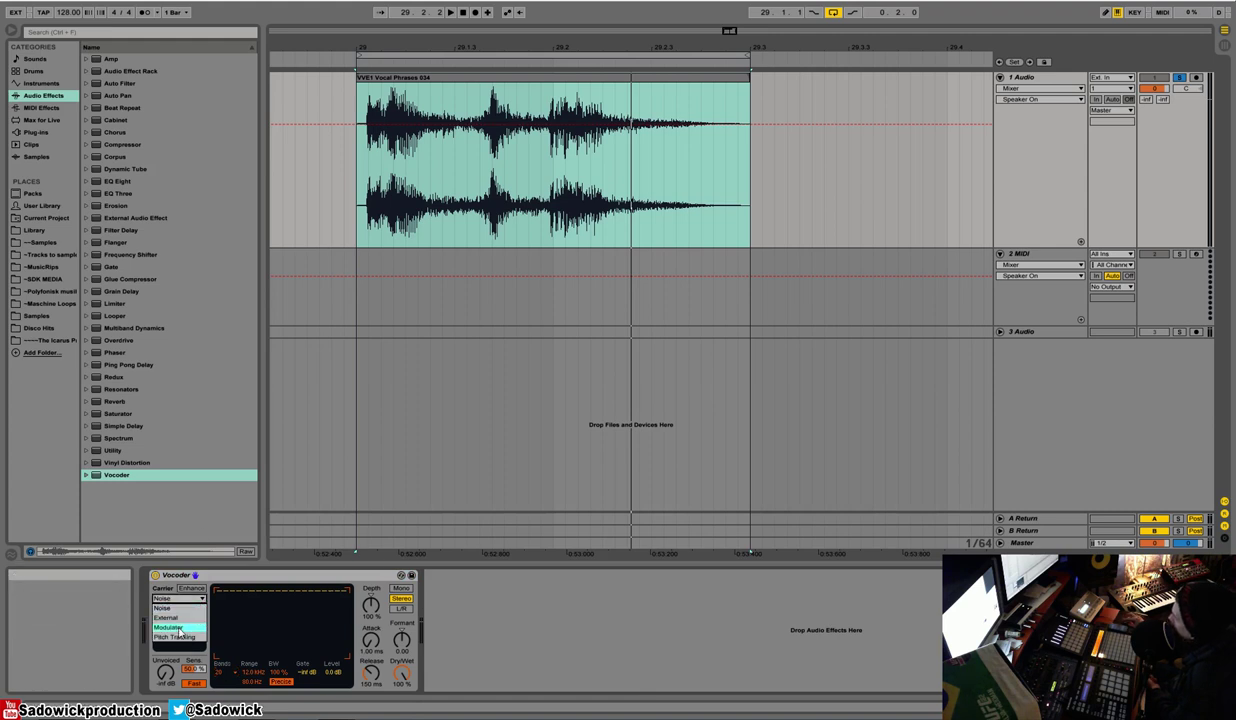
{"action": "left_click", "coordinate": [1165, 328]}
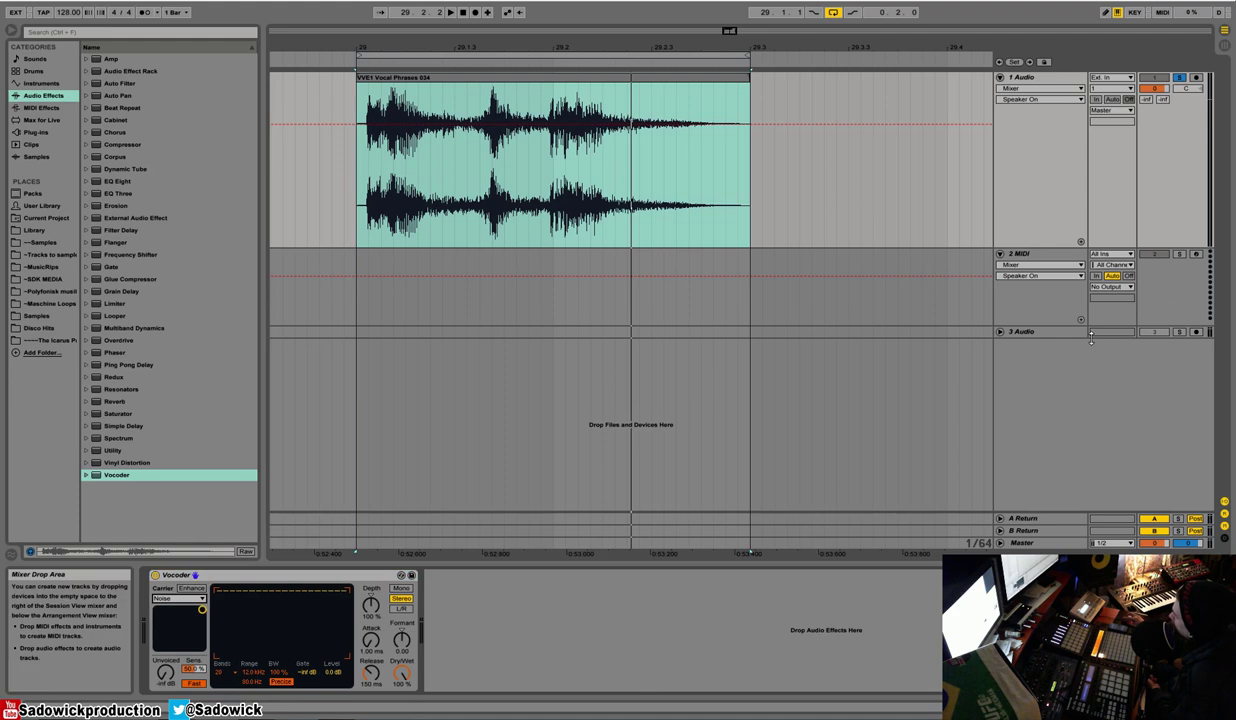
Enlarge the 3 Audio track and solo it briefly, returning the solo to 1 Audio.
{"action": "left_click_drag", "start_coordinate": [1053, 338], "coordinate": [1052, 388]}
{"action": "left_click", "coordinate": [1179, 332]}
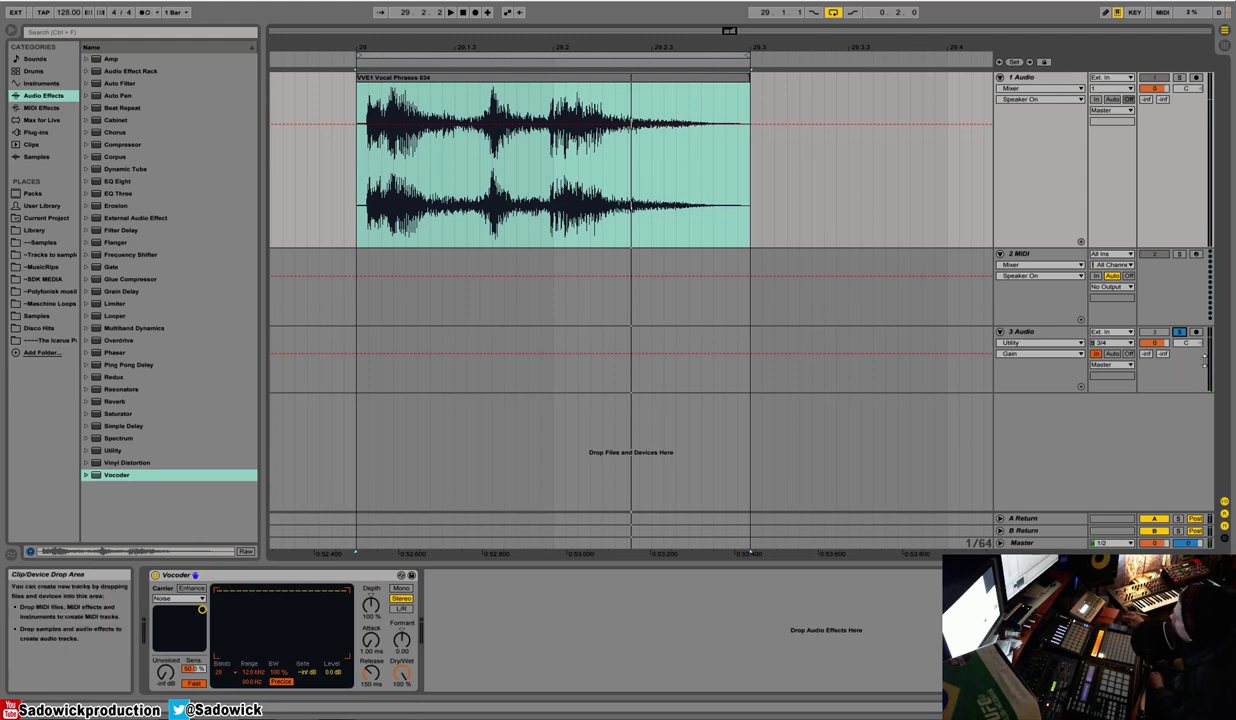
{"action": "left_click", "coordinate": [1179, 77]}
Set the Vocoder carrier to External, check the 3 Audio track's device, and take the carrier audio from 3-Audio.
{"action": "left_click", "coordinate": [178, 598]}
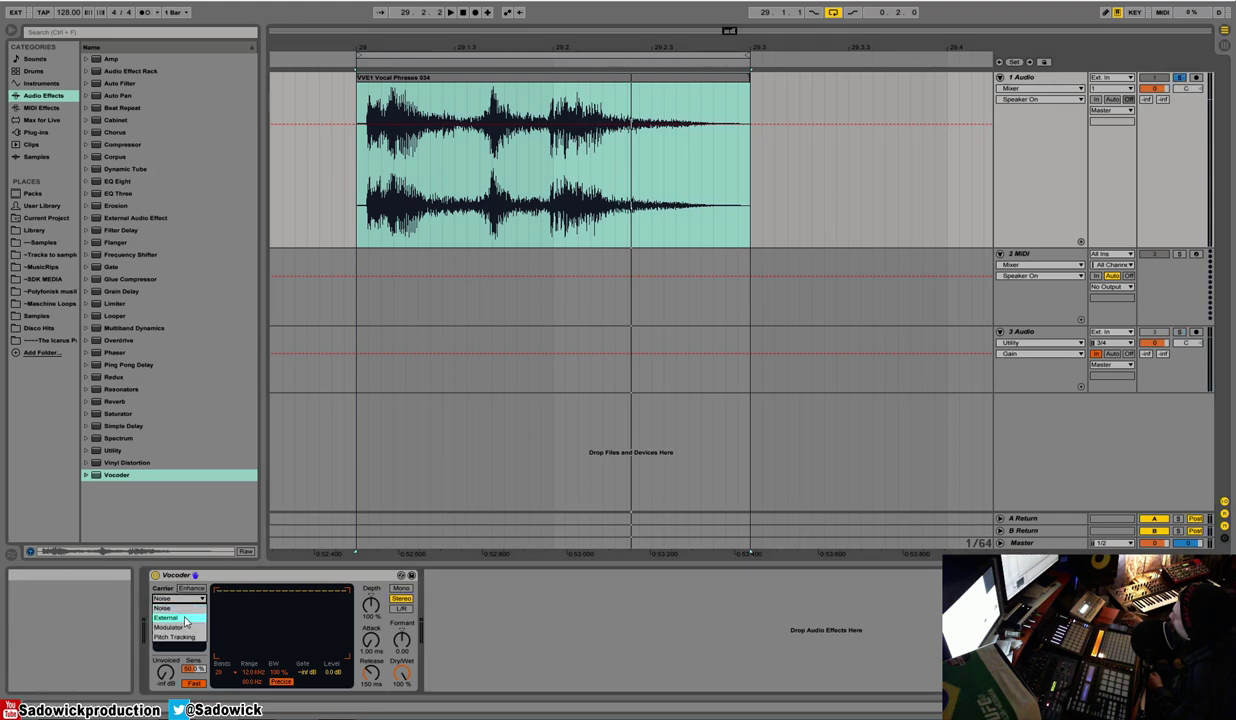
{"action": "left_click", "coordinate": [185, 622]}
{"action": "left_click", "coordinate": [175, 617]}
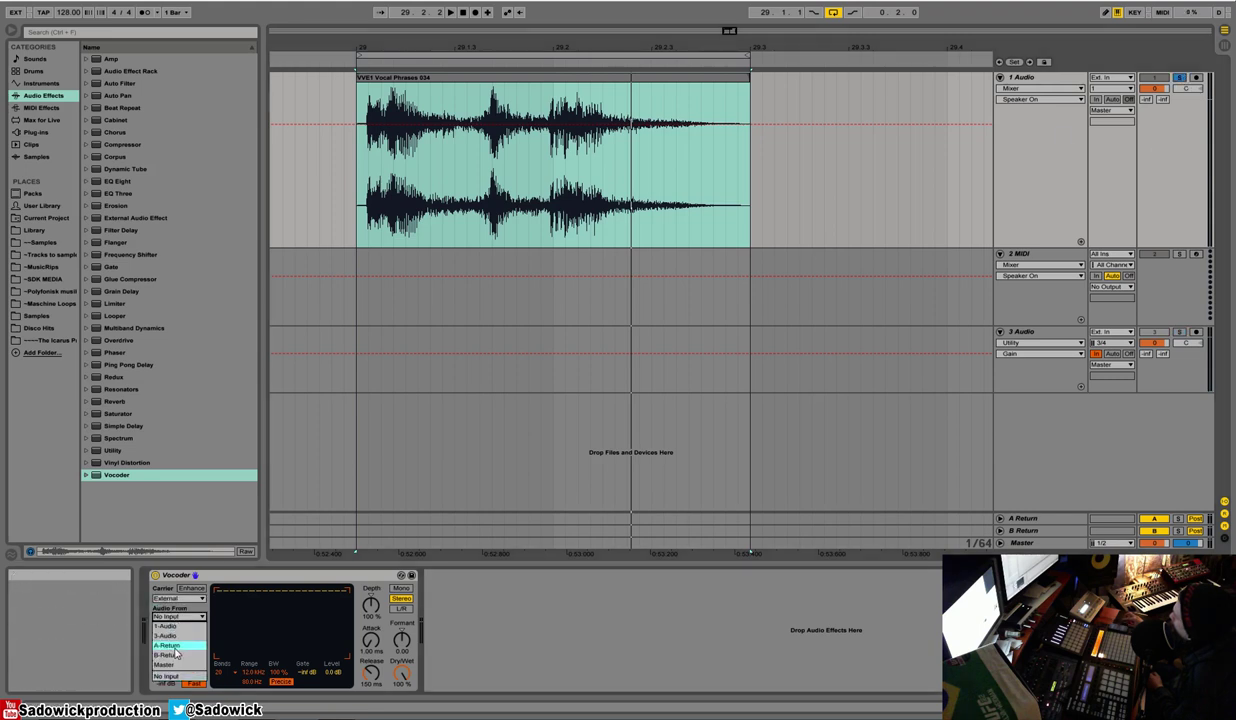
{"action": "left_click", "coordinate": [1030, 376]}
{"action": "left_click", "coordinate": [1035, 372]}
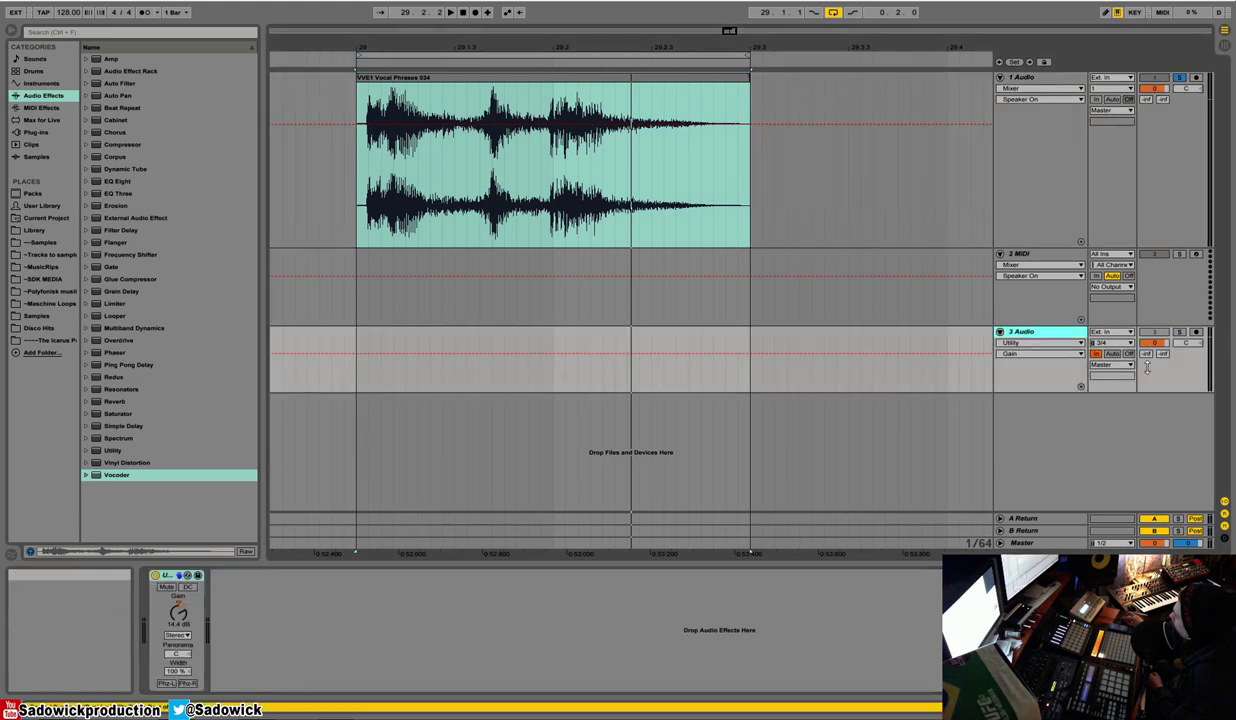
{"action": "left_click", "coordinate": [1151, 177]}
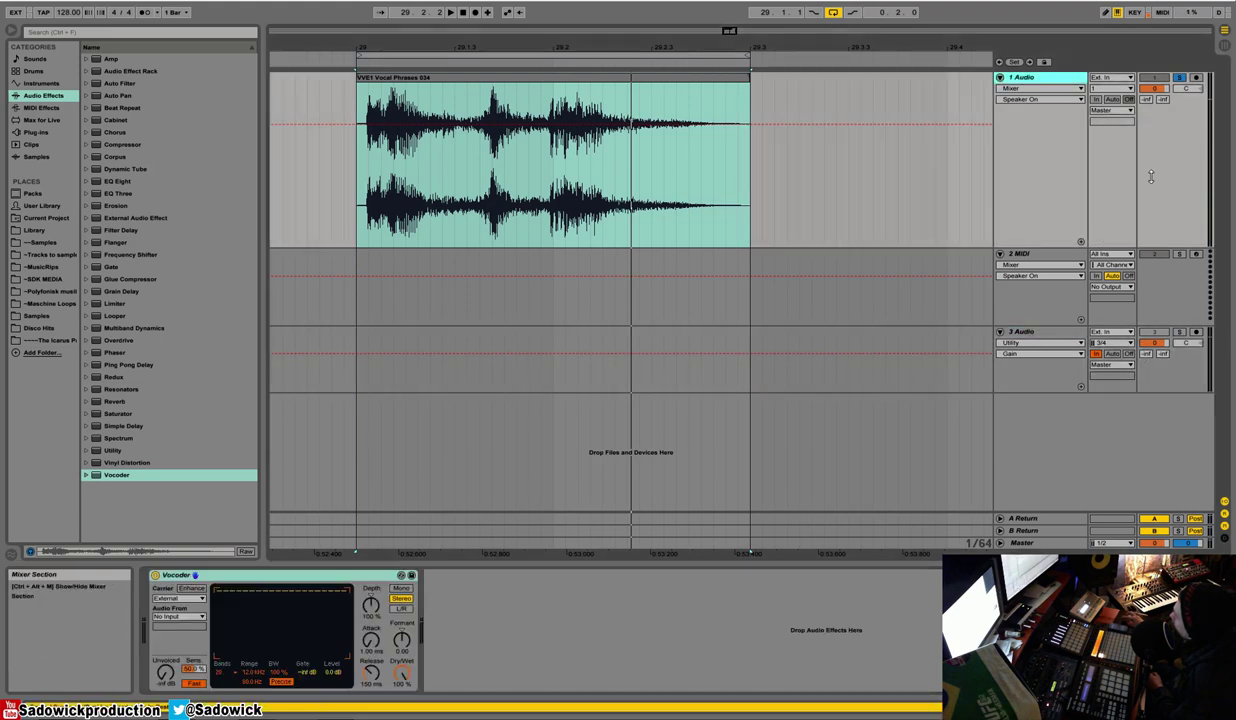
{"action": "left_click", "coordinate": [178, 616]}
{"action": "left_click", "coordinate": [175, 622]}
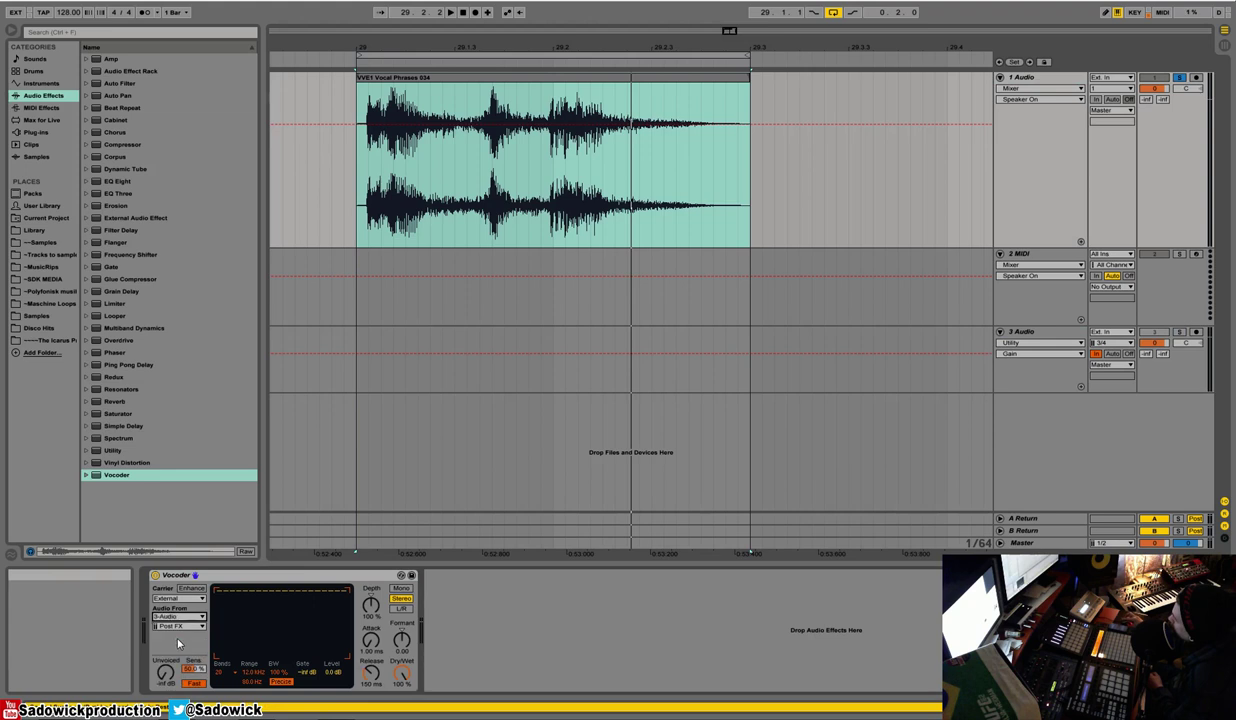
Play the vocal through the Vocoder with the external carrier and stop playback.
{"action": "left_click", "coordinate": [448, 88]}
{"action": "key", "text": "space"}
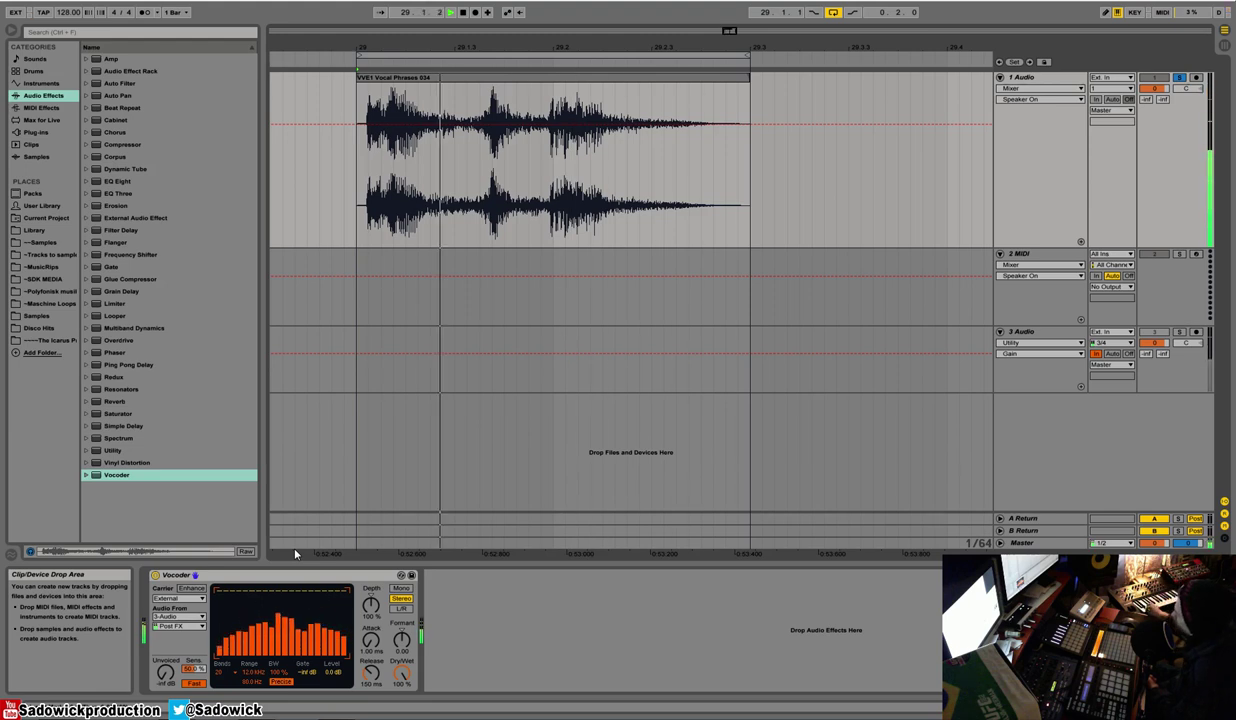
{"action": "key", "text": "space"}
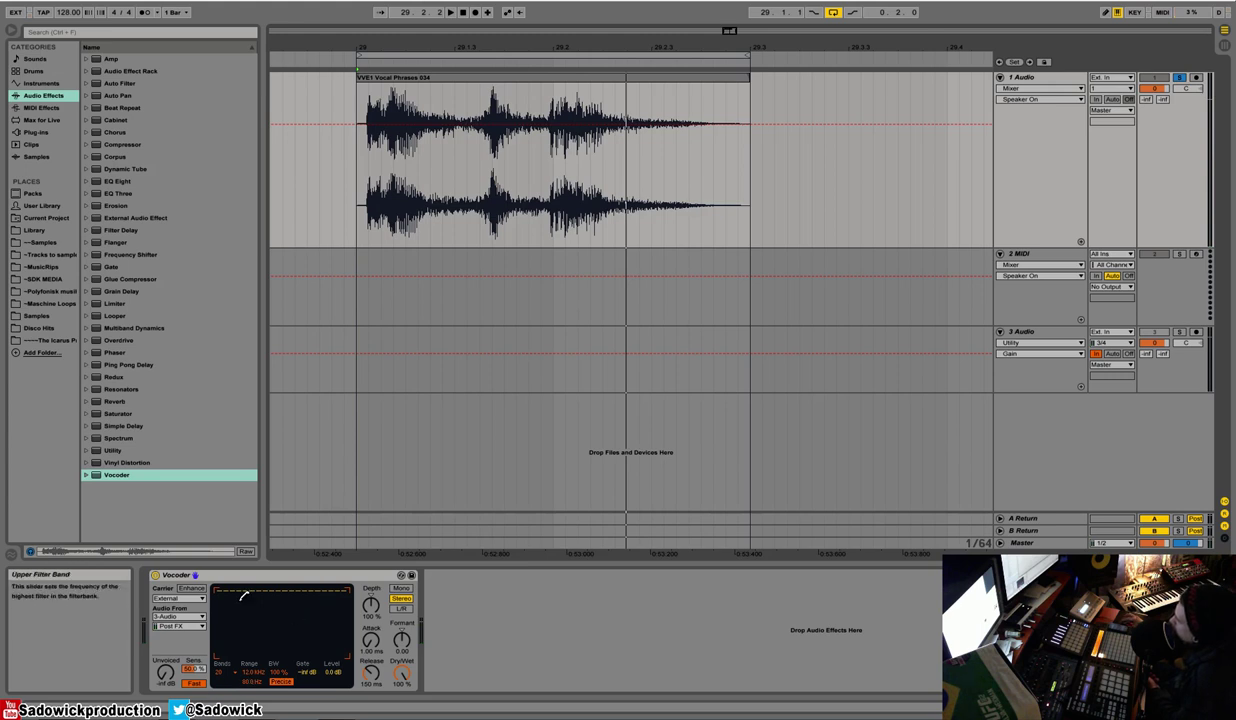
Set the Vocoder to 4 bands and play the vocal to hear the effect.
{"action": "left_click", "coordinate": [224, 673]}
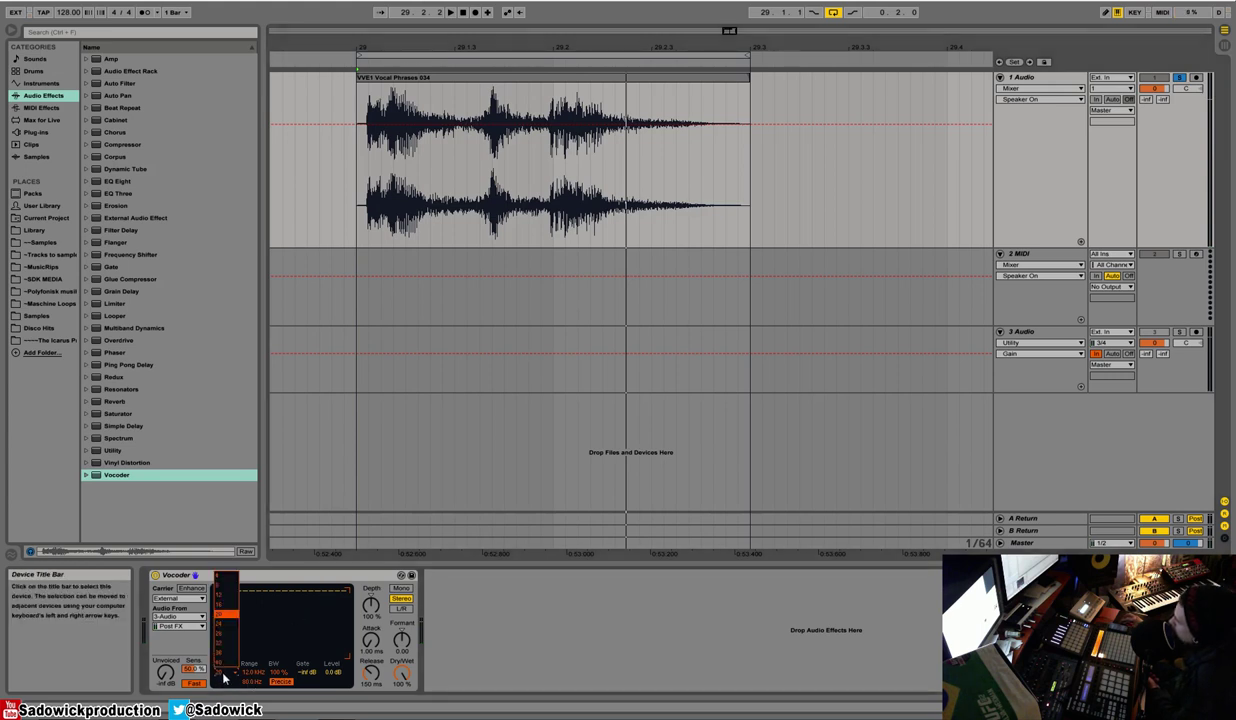
{"action": "left_click", "coordinate": [226, 582]}
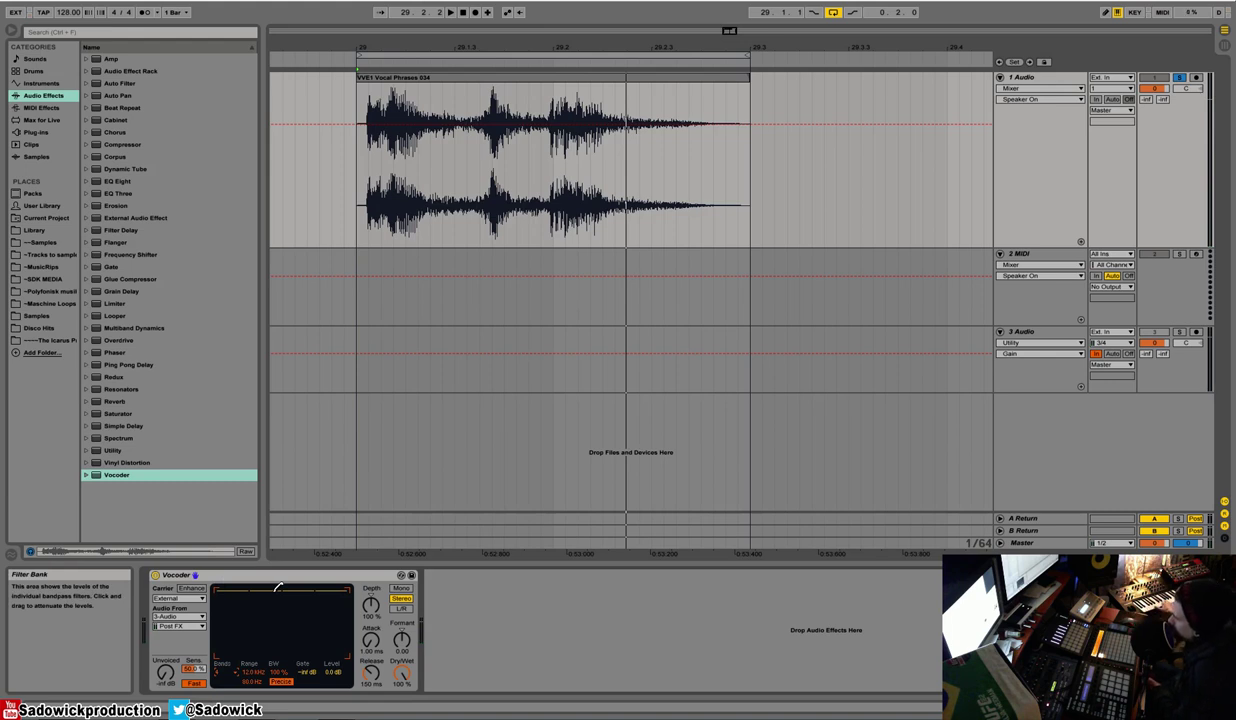
{"action": "key", "text": "space"}
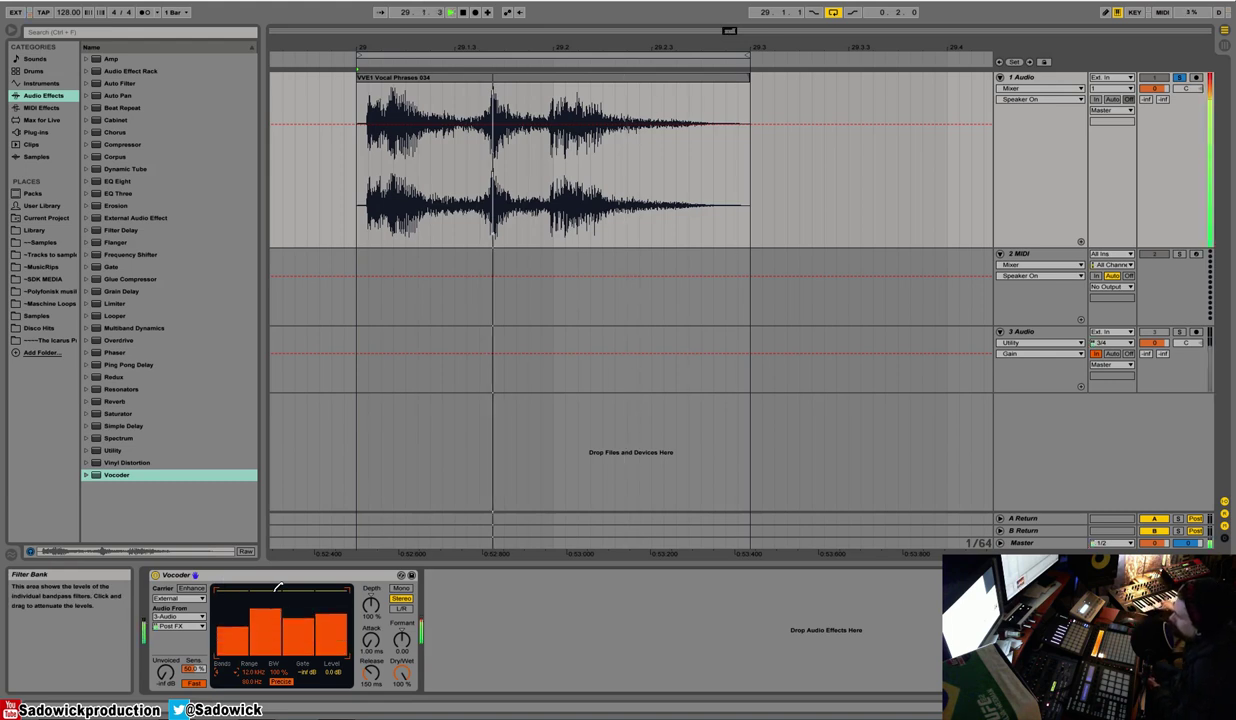
{"action": "key", "text": "space"}
Set the Vocoder to 40 bands and play the vocal.
{"action": "left_click", "coordinate": [217, 671]}
{"action": "left_click", "coordinate": [225, 643]}
{"action": "key", "text": "space"}
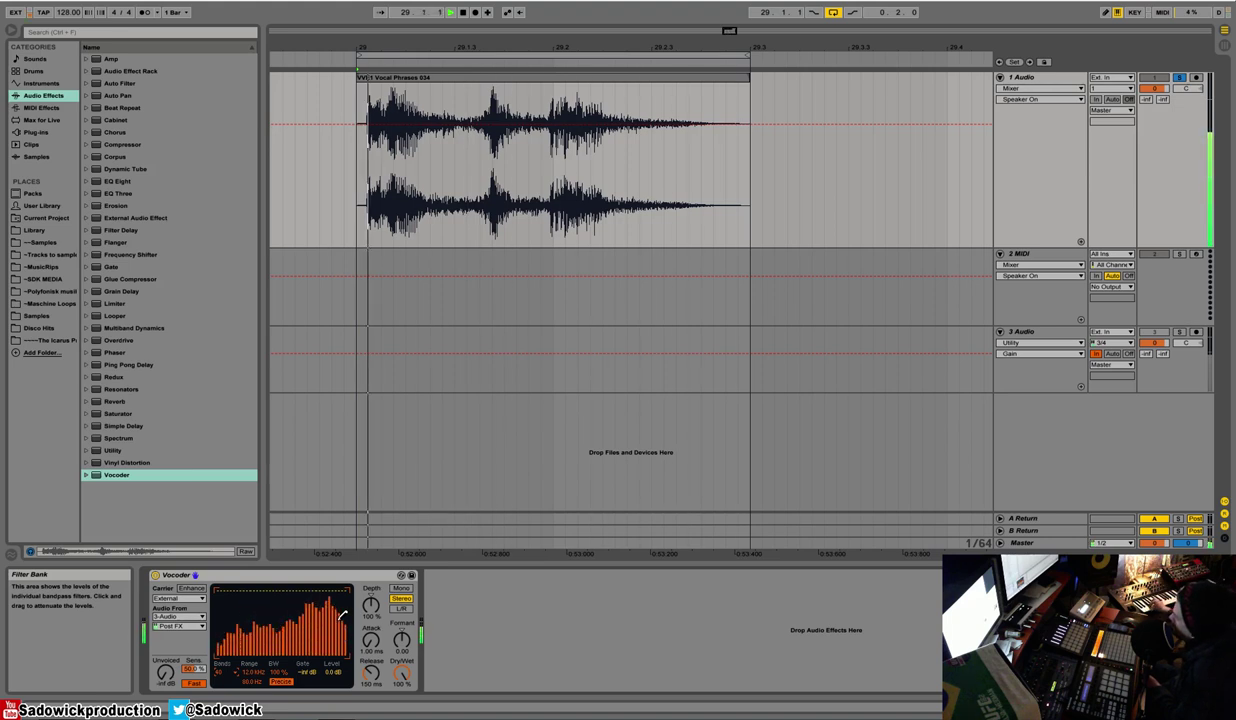
{"action": "key", "text": "space"}
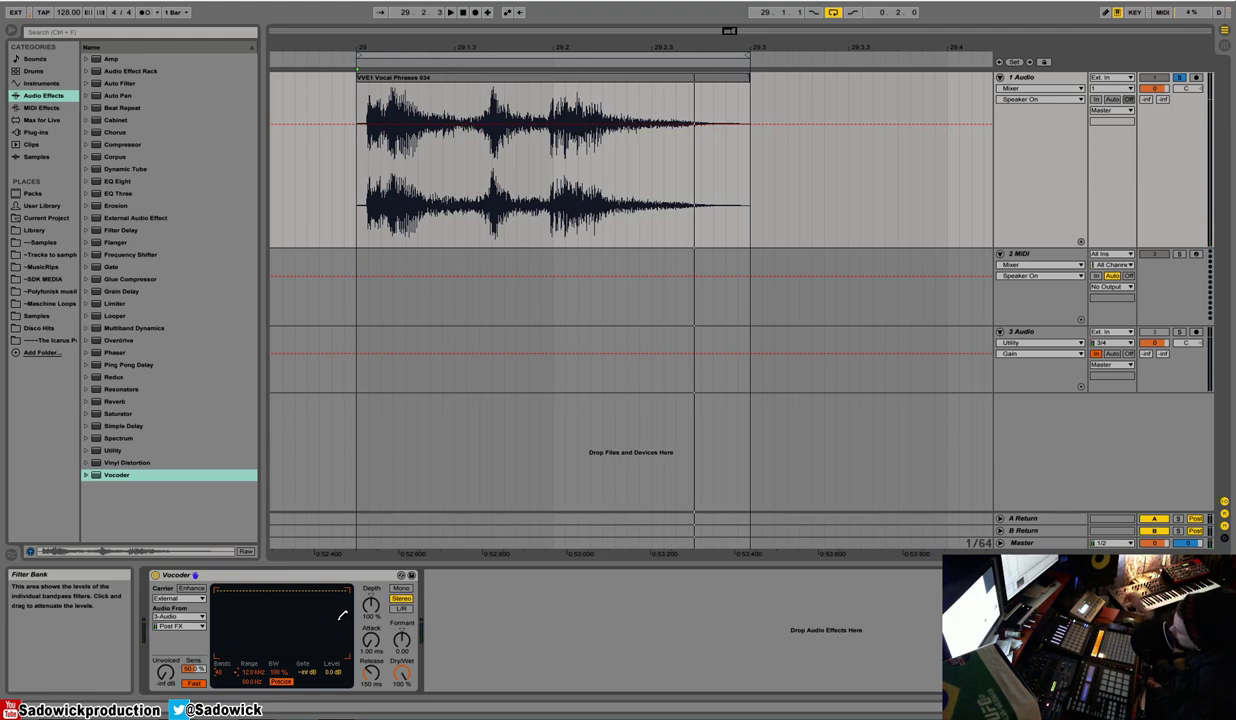
Turn on Enhance for the Vocoder carrier and play the vocal.
{"action": "left_click", "coordinate": [192, 588]}
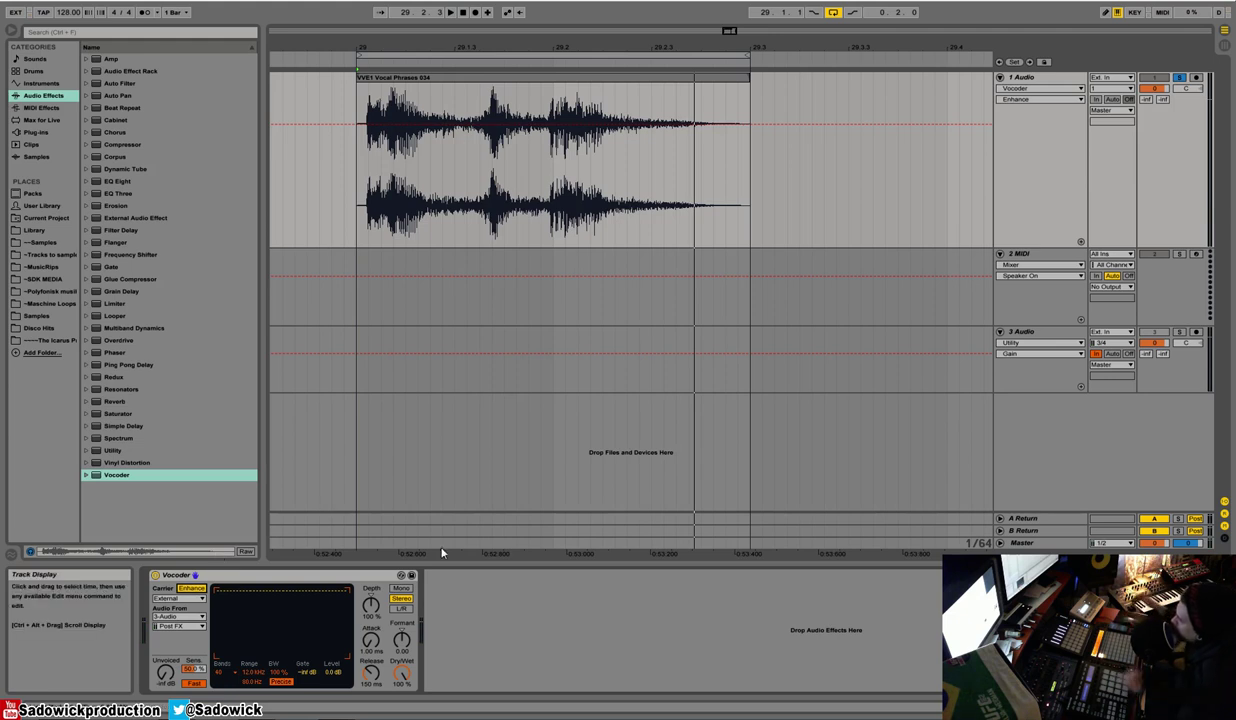
{"action": "key", "text": "space"}
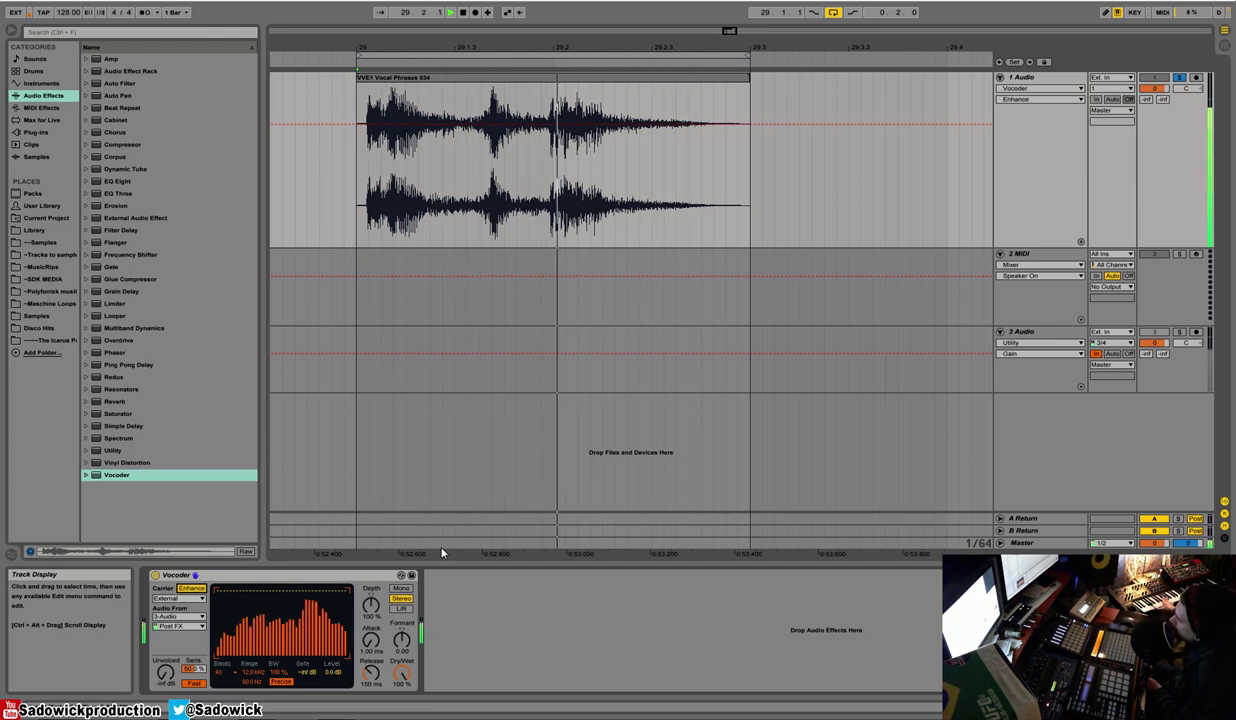
{"action": "key", "text": "space"}
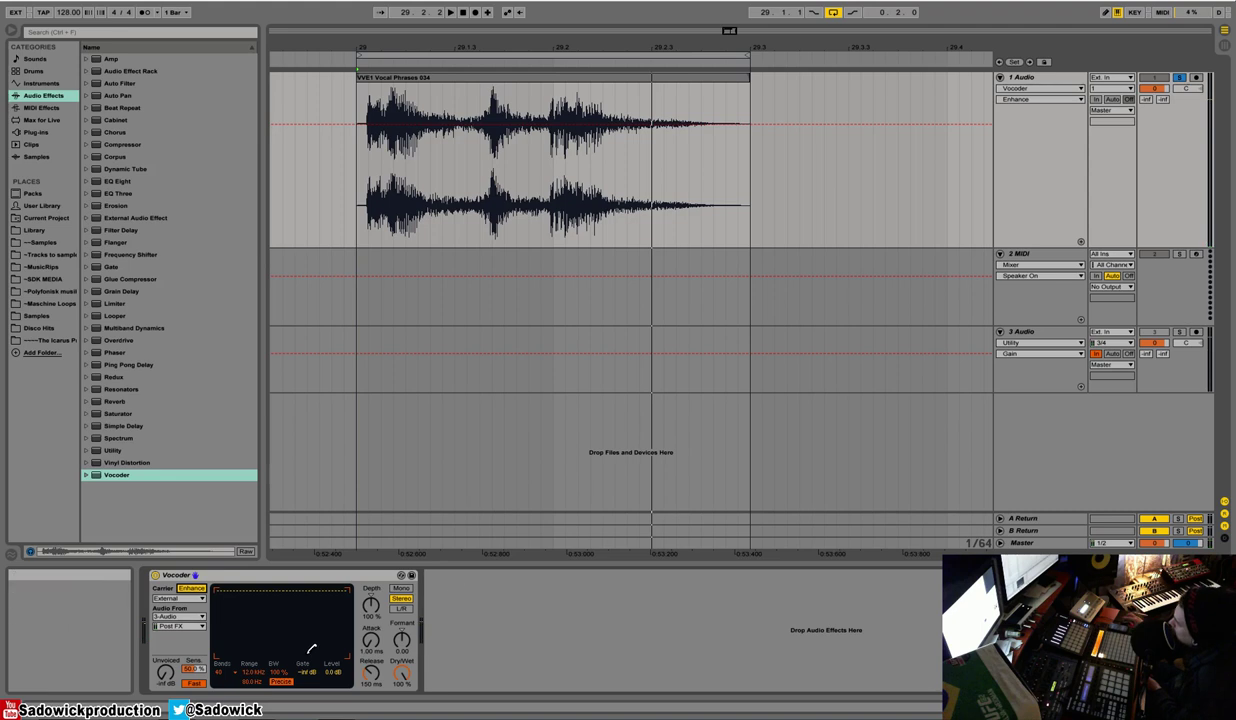
Try a different Vocoder gate threshold and return it to its default.
{"action": "left_click", "coordinate": [402, 673]}
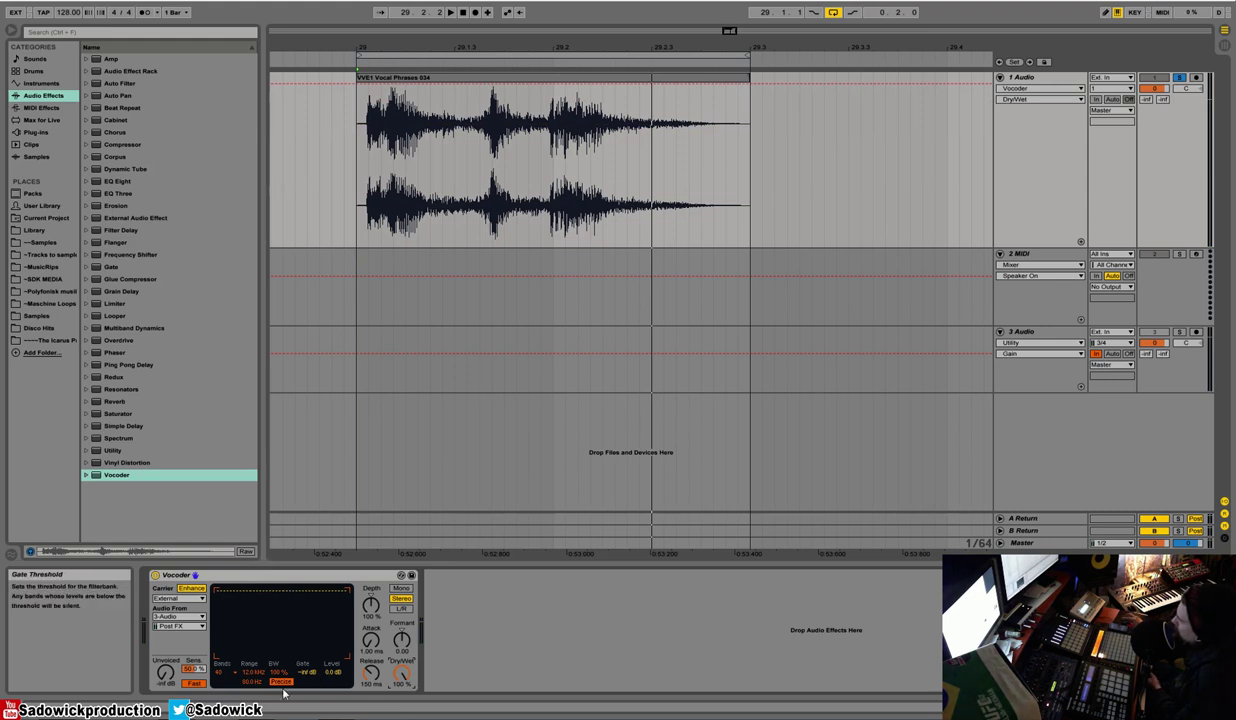
{"action": "left_click_drag", "start_coordinate": [310, 675], "coordinate": [310, 671]}
{"action": "right_click", "coordinate": [310, 675]}
{"action": "left_click", "coordinate": [307, 679]}
{"action": "right_click", "coordinate": [309, 672]}
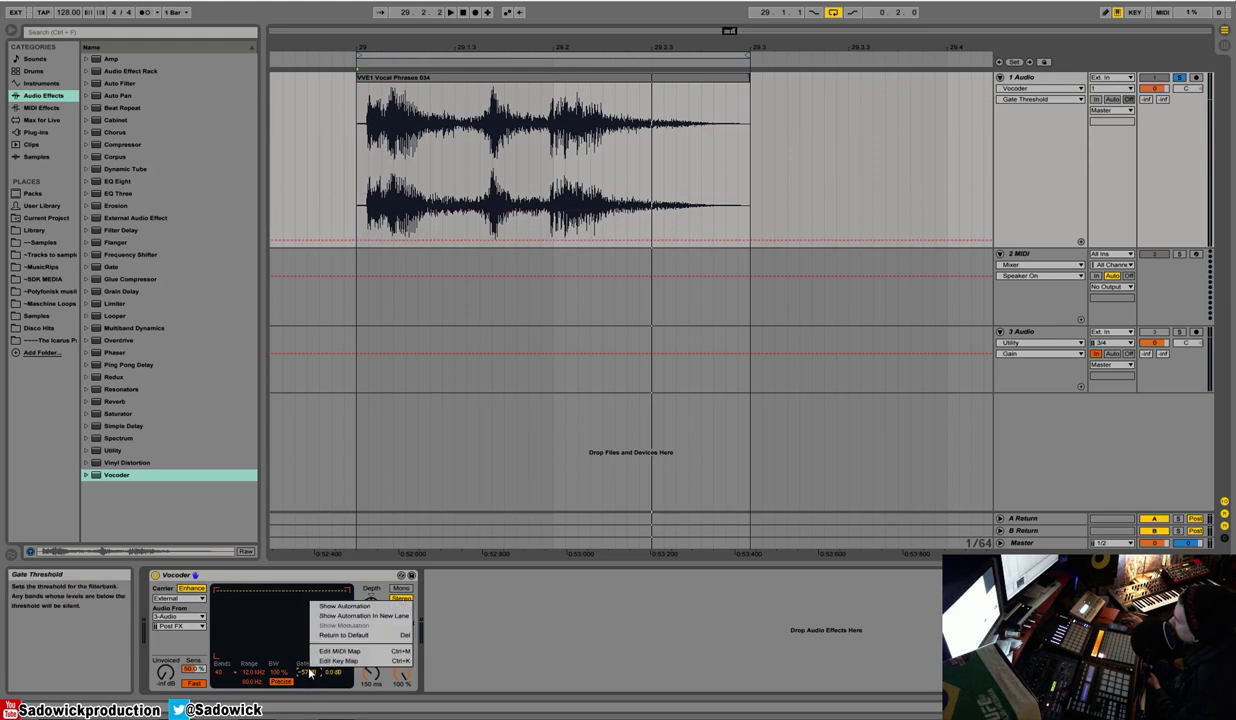
{"action": "left_click", "coordinate": [342, 639]}
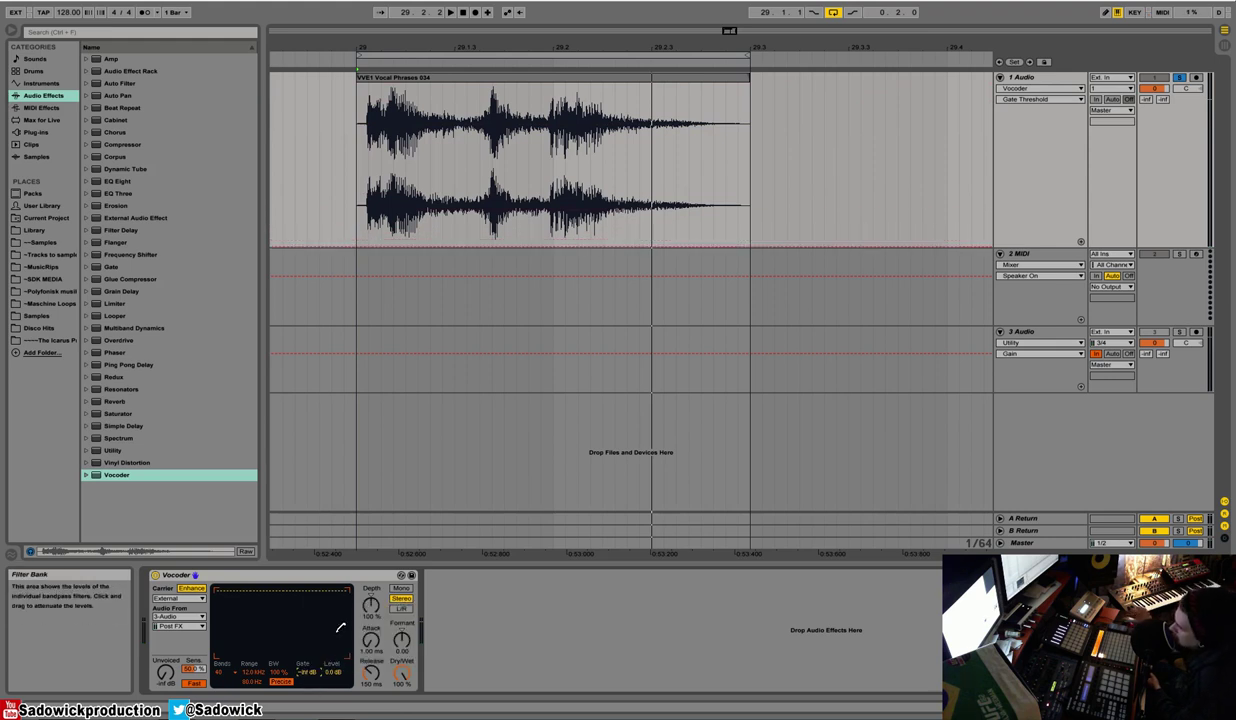